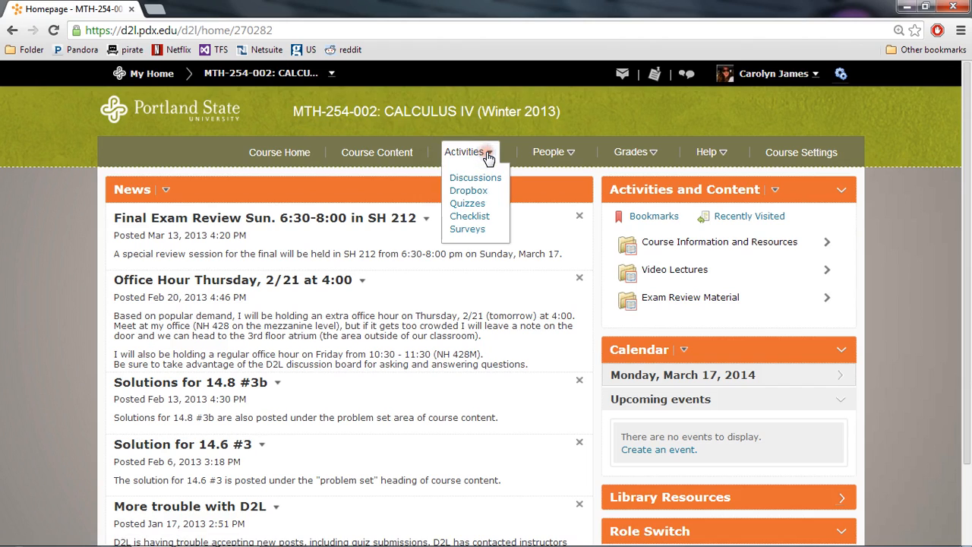
# Start a new quiz in the course's quiz management area and name it "Test Video Quiz 1".
pyautogui.click(470, 205)
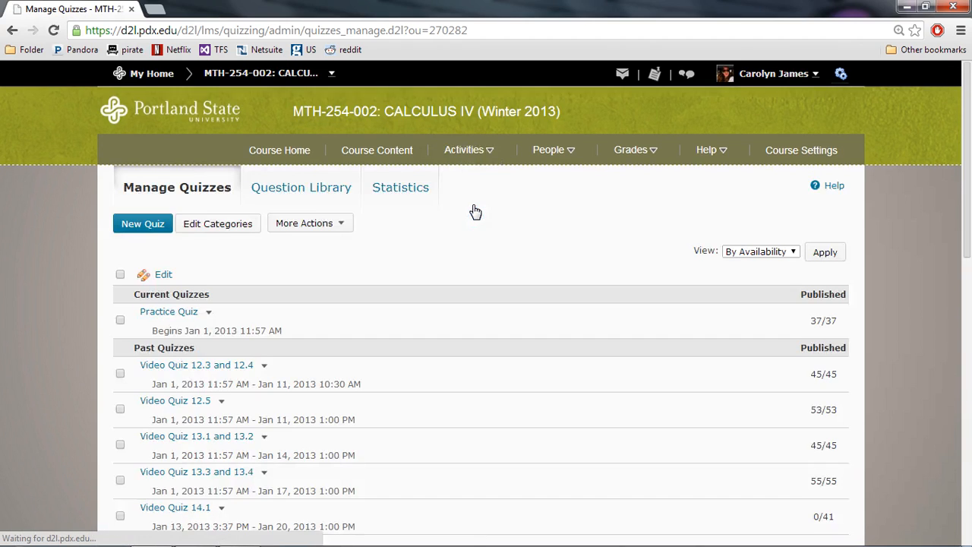
pyautogui.click(133, 227)
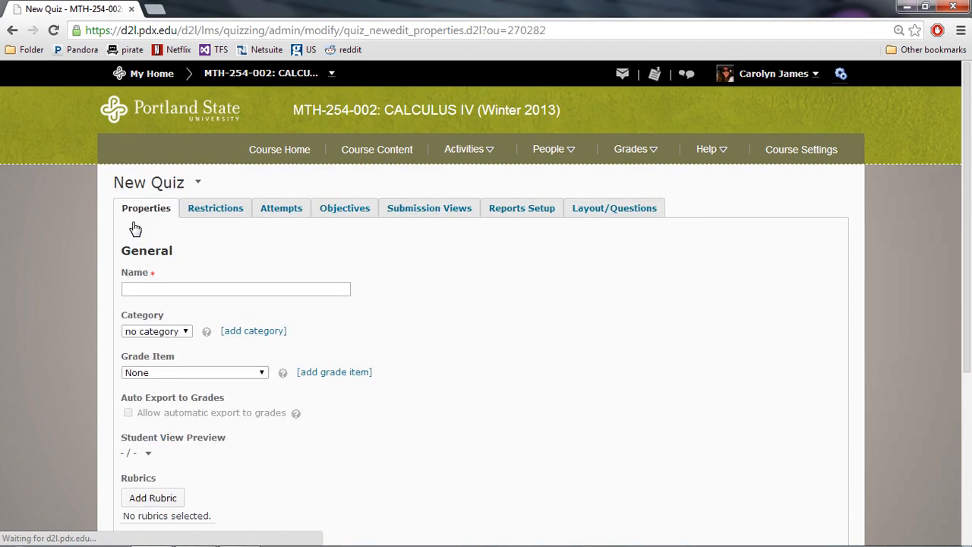
pyautogui.click(177, 292)
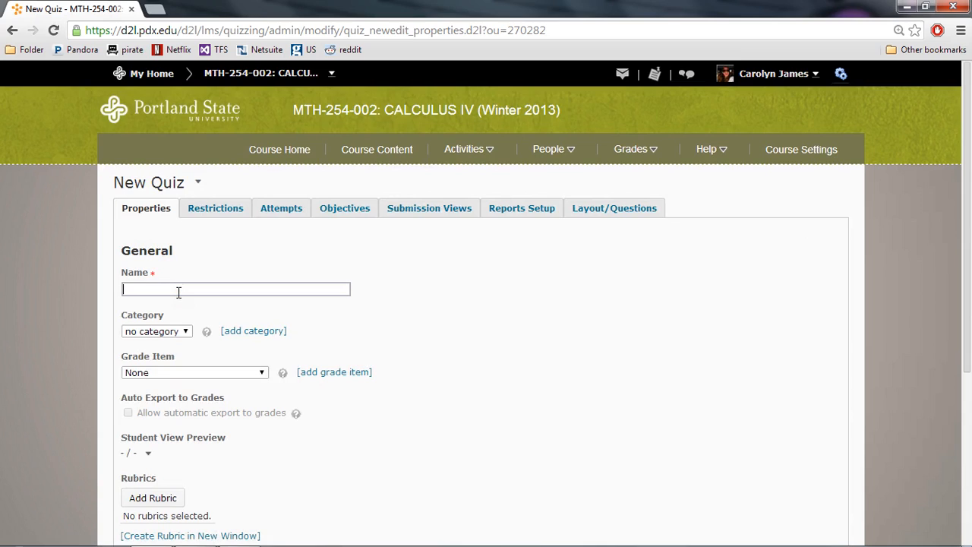
pyautogui.write('Tes')
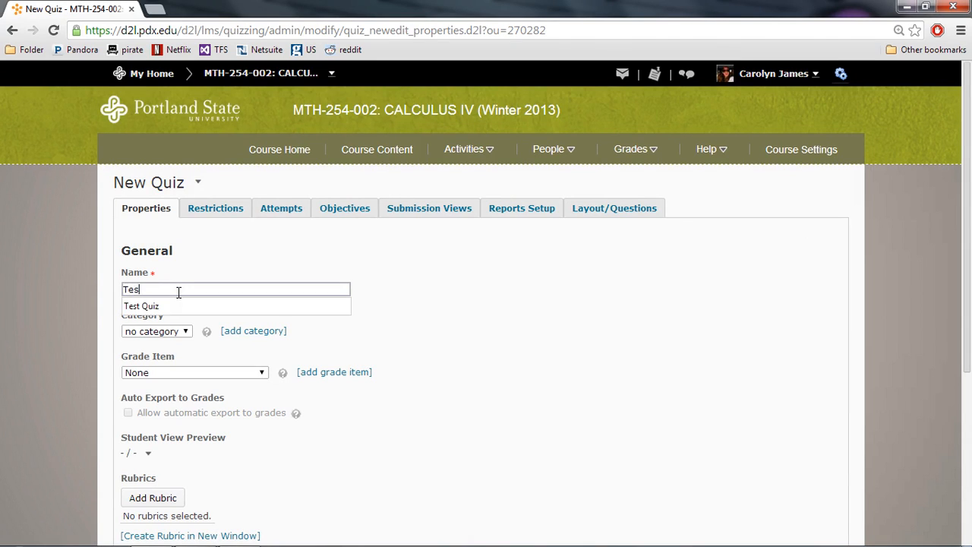
pyautogui.write('t Video Quiz 1')
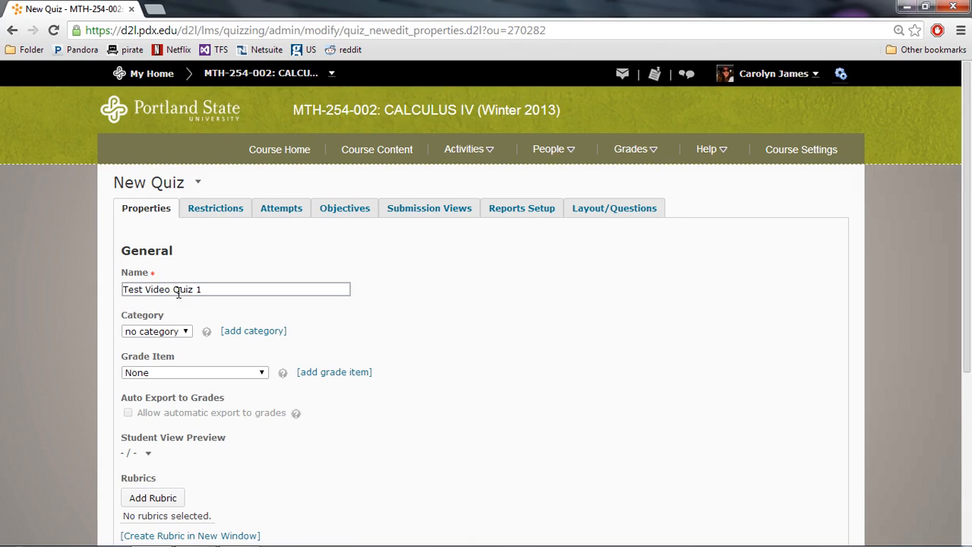
pyautogui.click(187, 332)
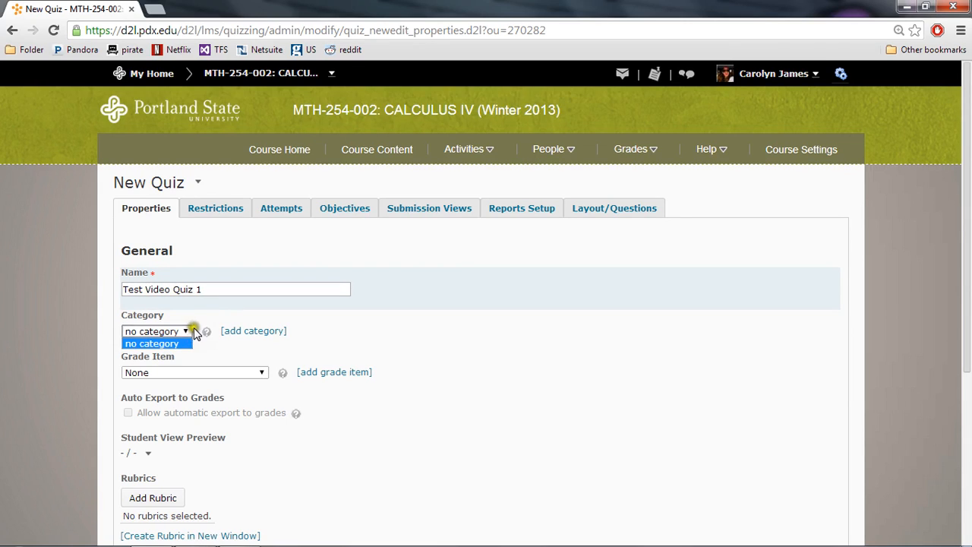
pyautogui.click(205, 315)
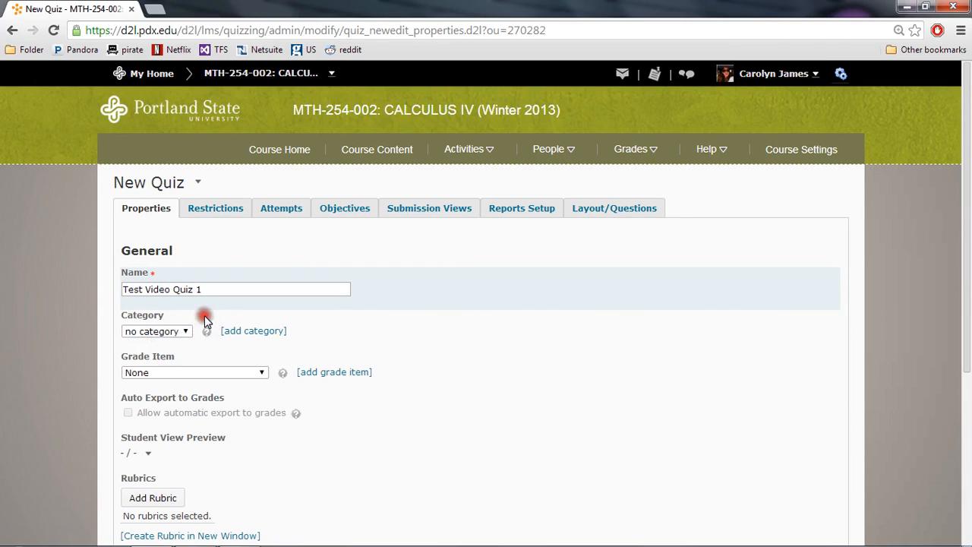
pyautogui.click(263, 374)
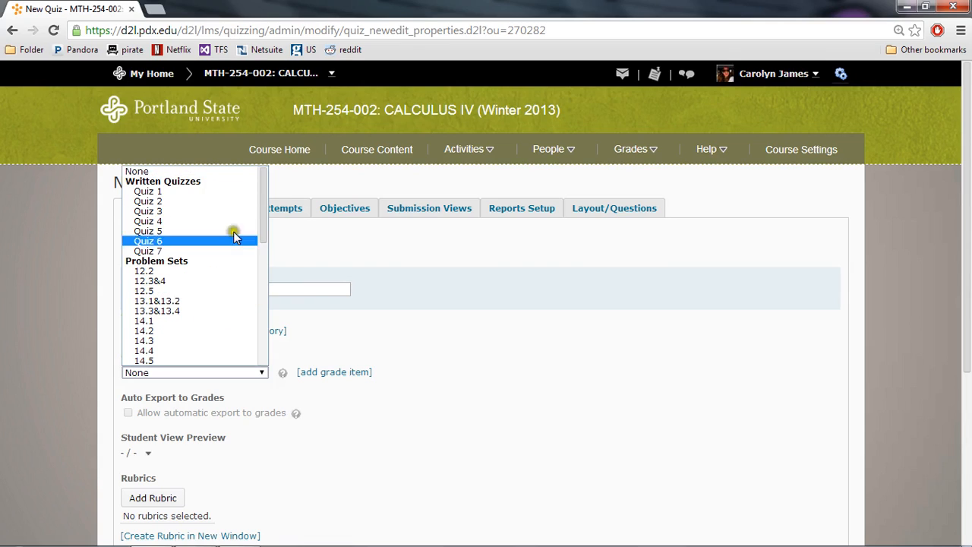
pyautogui.moveTo(260, 194); pyautogui.dragTo(258, 343)
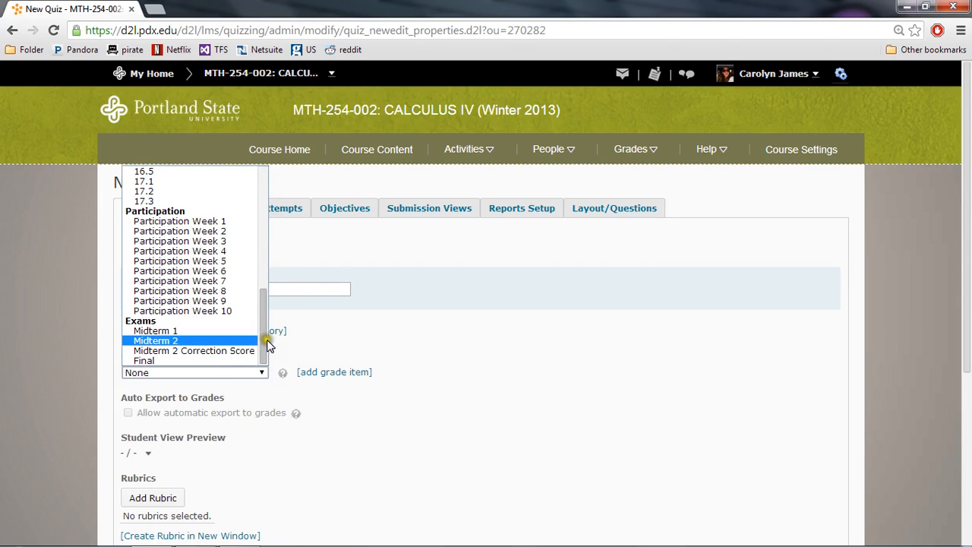
pyautogui.click(332, 331)
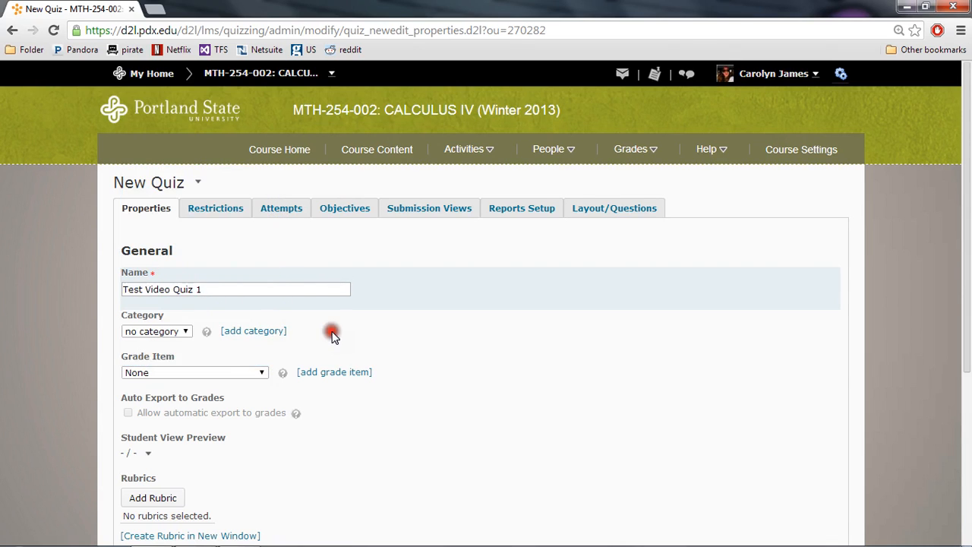
# Start a new grade item for the quiz and name it "Test Video Quiz 1".
pyautogui.click(337, 373)
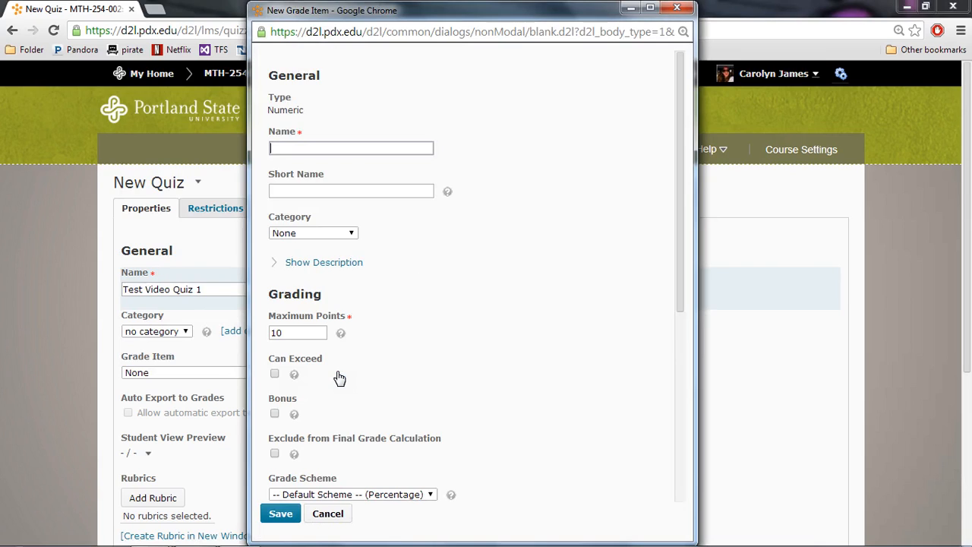
pyautogui.write('Vi')
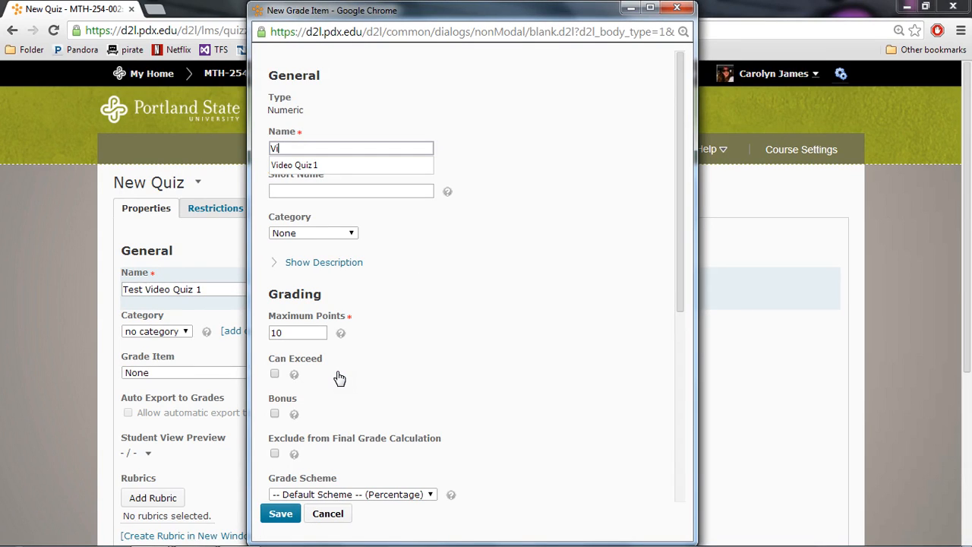
pyautogui.press('Down')
pyautogui.write('i')
pyautogui.press('Return')
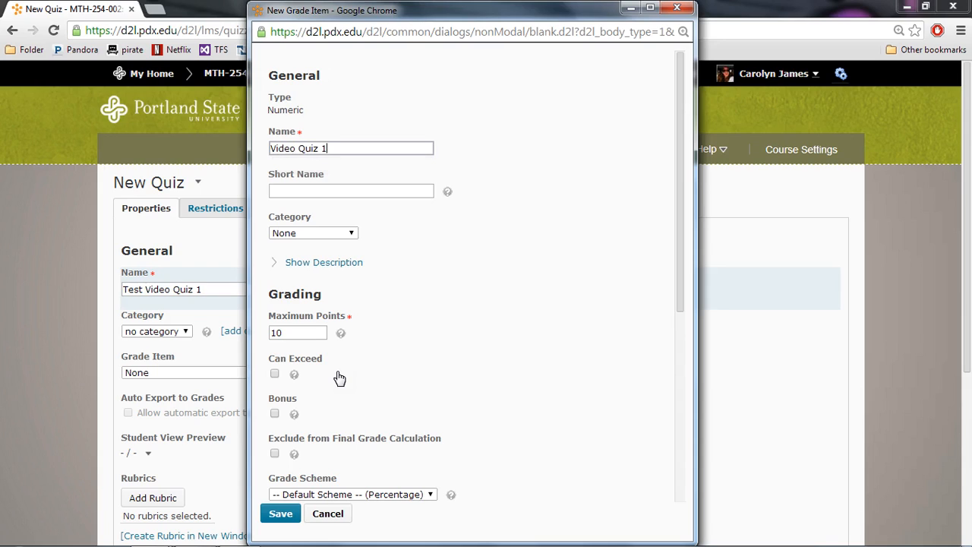
pyautogui.click(268, 148)
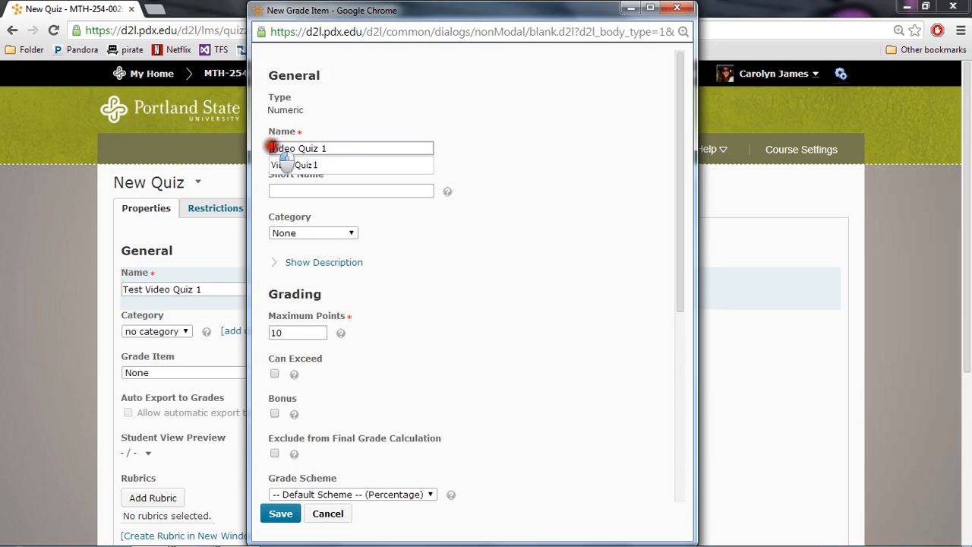
pyautogui.write('Test')
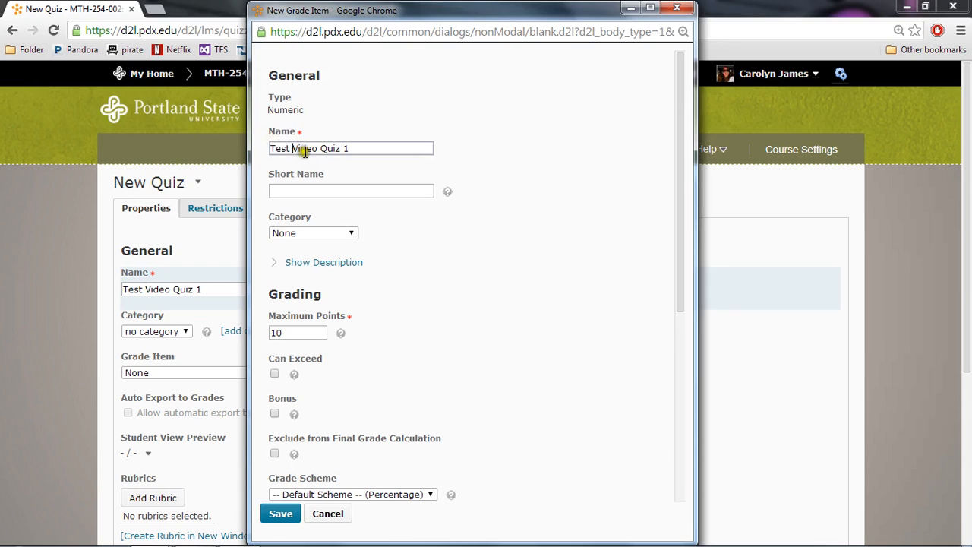
pyautogui.click(304, 191)
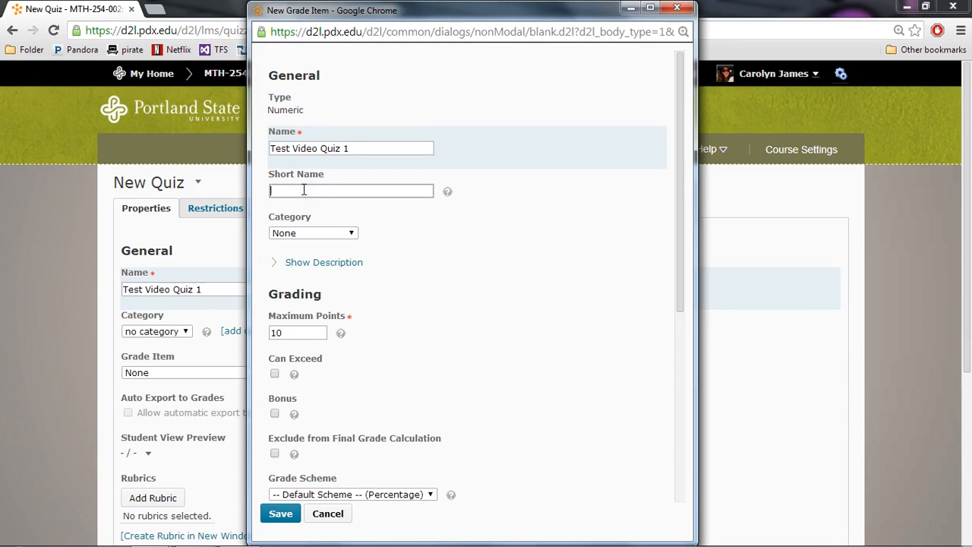
# Assign the grade item to the Video Quizzes category and set its maximum points to 5.
pyautogui.click(348, 234)
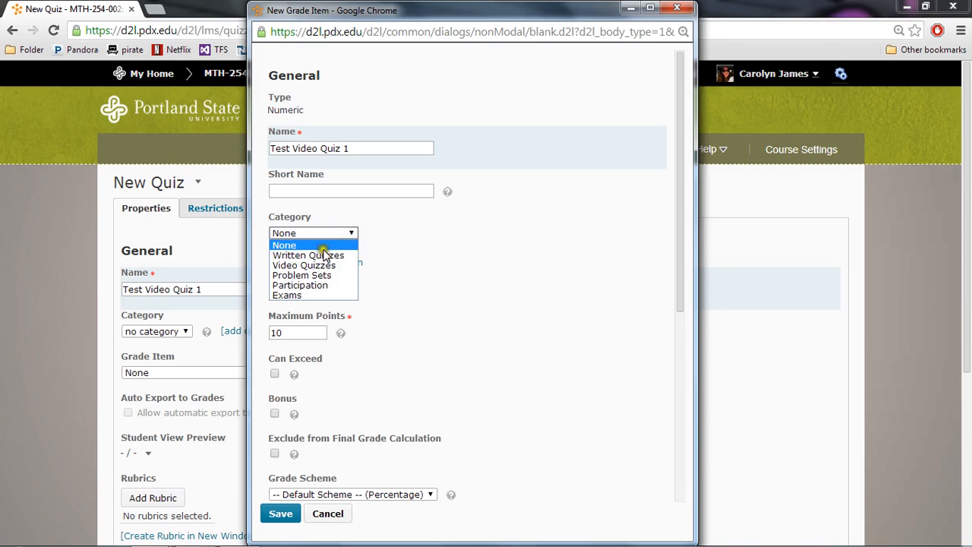
pyautogui.click(298, 267)
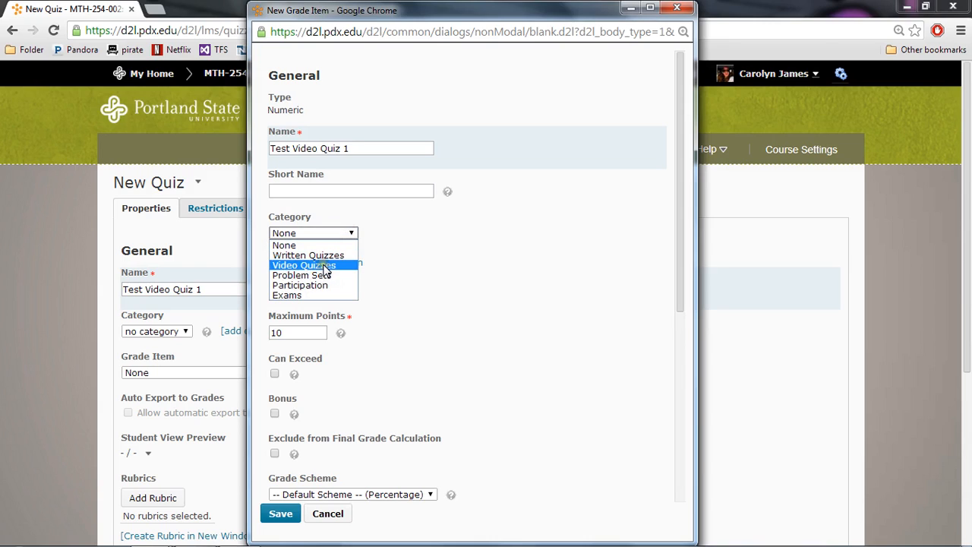
pyautogui.click(324, 266)
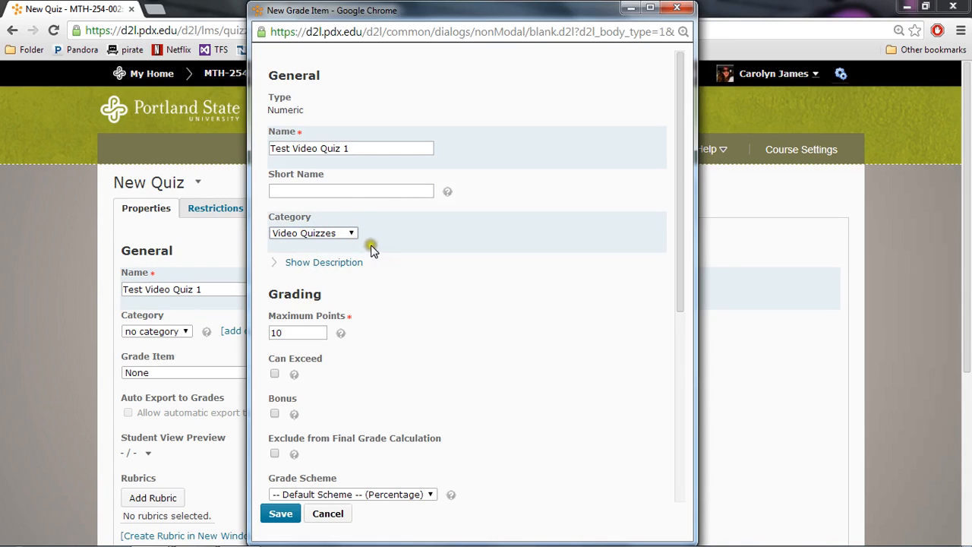
pyautogui.moveTo(302, 331); pyautogui.dragTo(249, 331)
pyautogui.write('5')
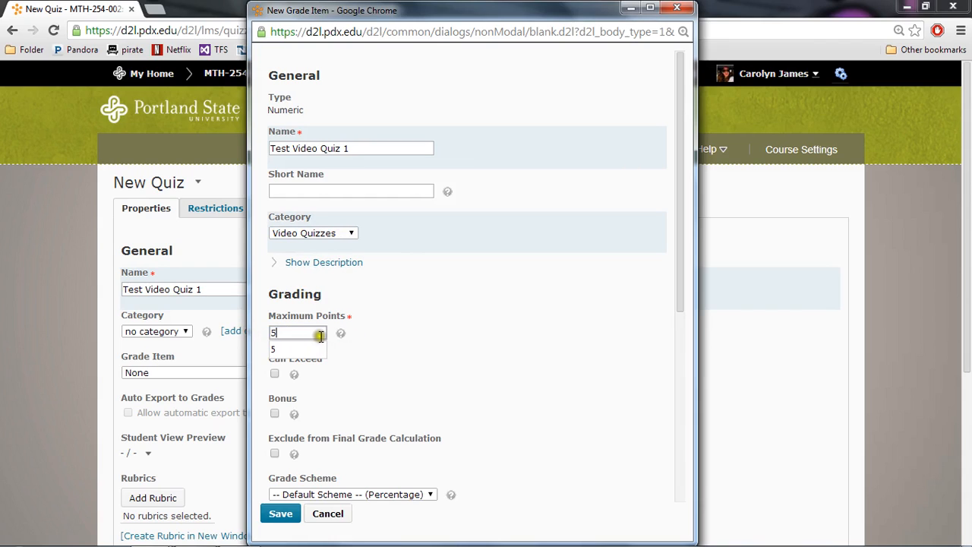
pyautogui.click(382, 344)
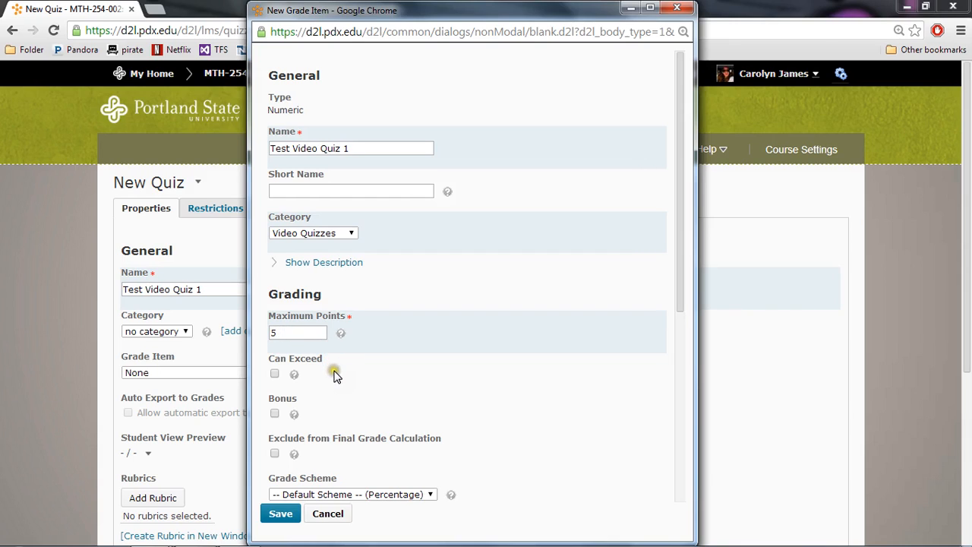
# Review the grade item's remaining grading and visibility options, leaving Can Exceed off, and save the grade item.
pyautogui.click(275, 374)
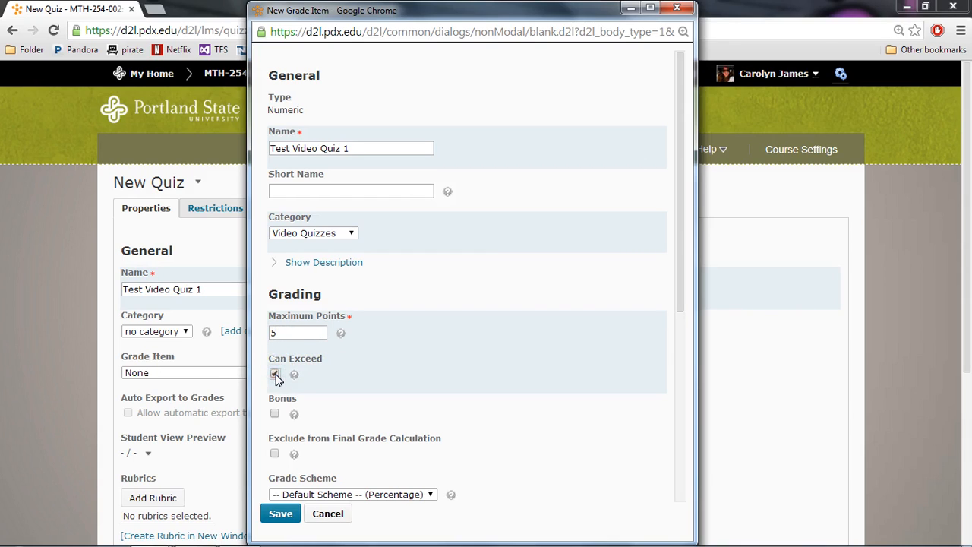
pyautogui.click(274, 374)
pyautogui.scroll(-3, 517, 428)
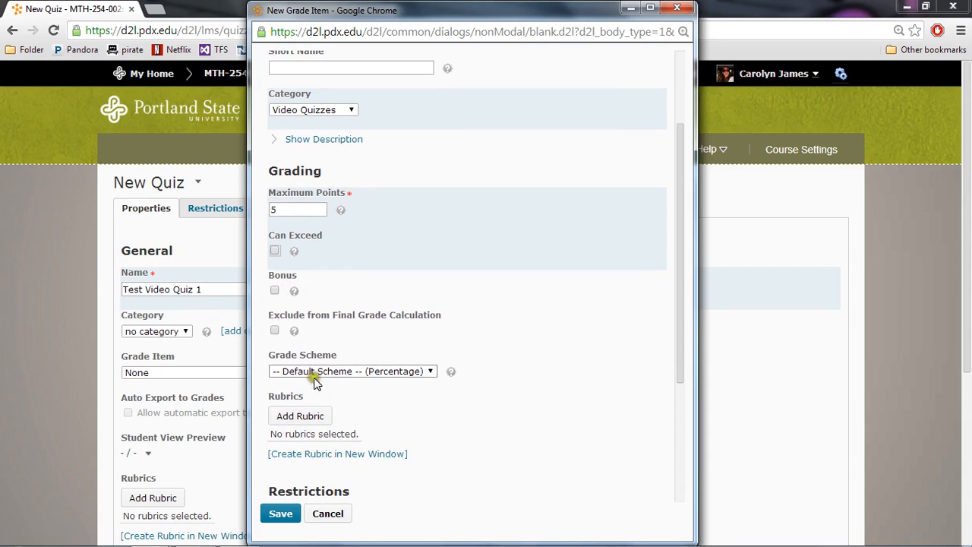
pyautogui.scroll(-4, 461, 392)
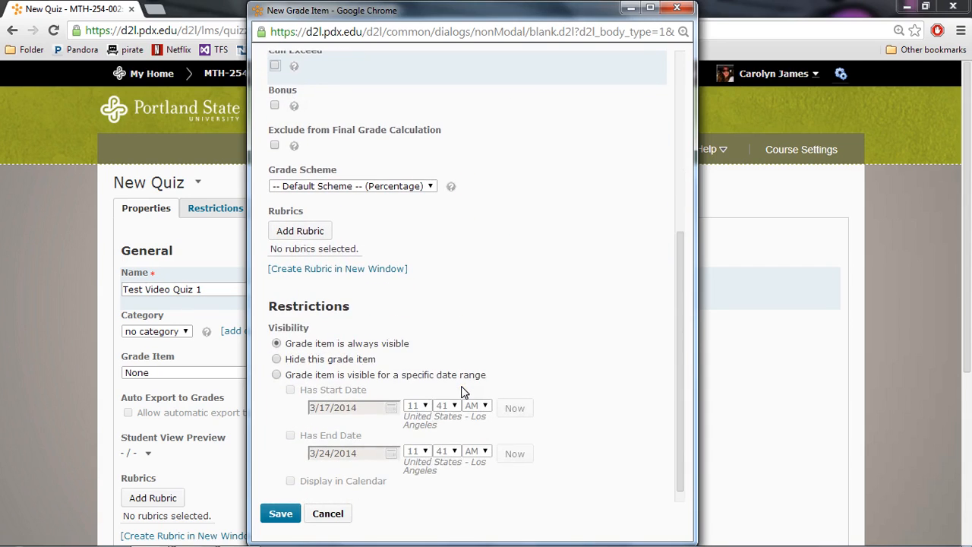
pyautogui.scroll(-1, 526, 345)
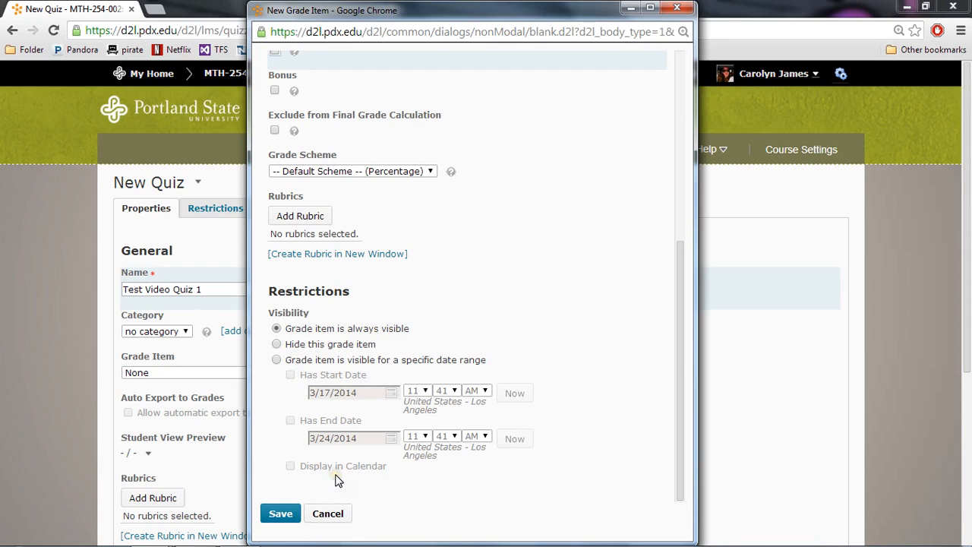
pyautogui.click(280, 513)
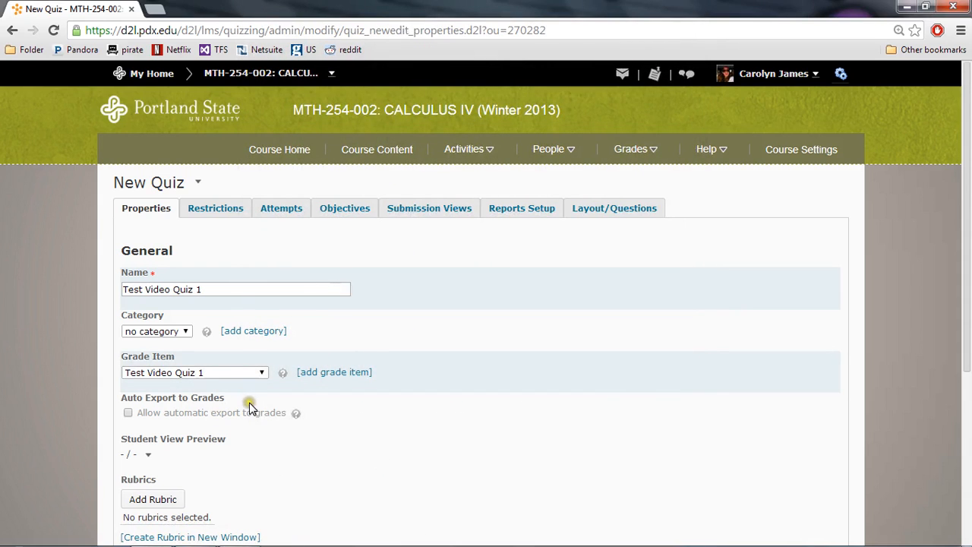
# Enable automatic export to grades and grading immediately upon completion, and save and close the quiz.
pyautogui.scroll(-2, 320, 450)
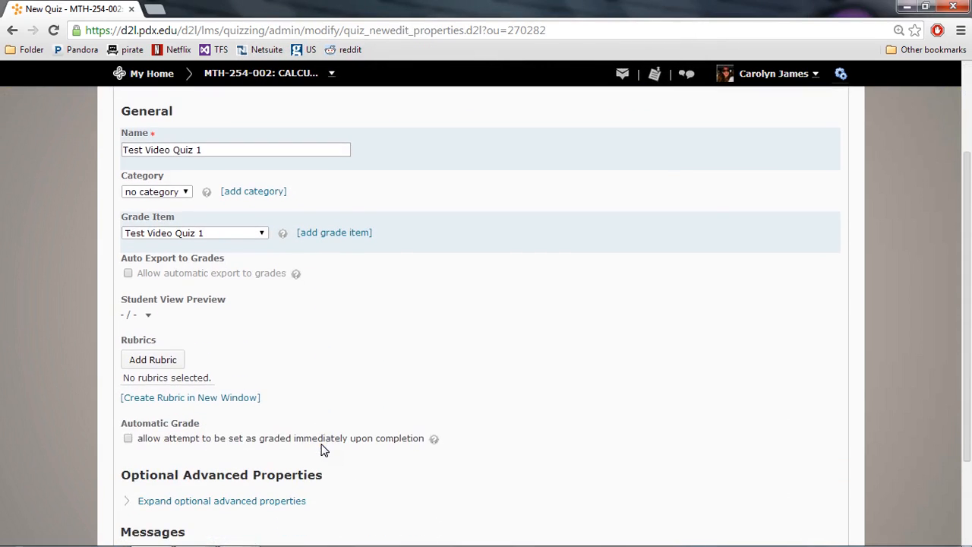
pyautogui.click(127, 273)
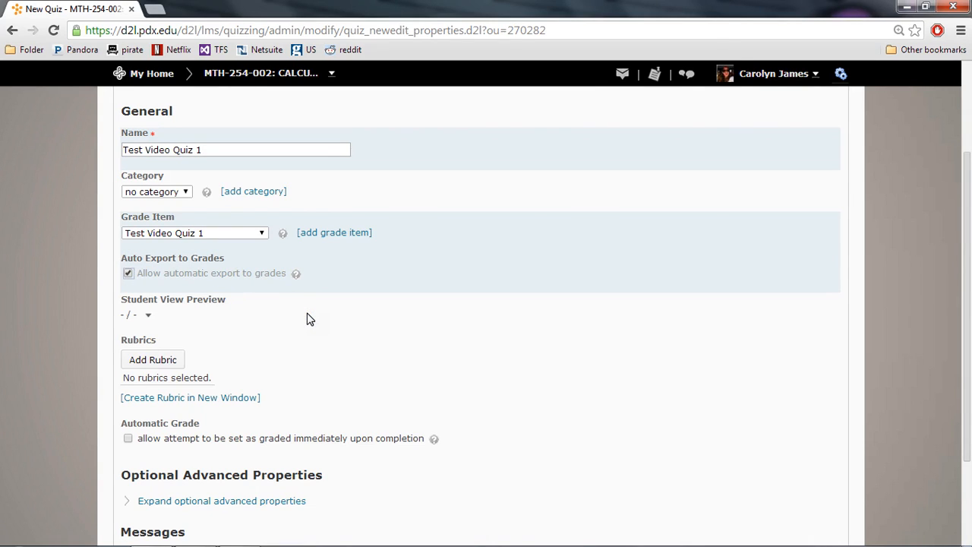
pyautogui.scroll(-3, 309, 318)
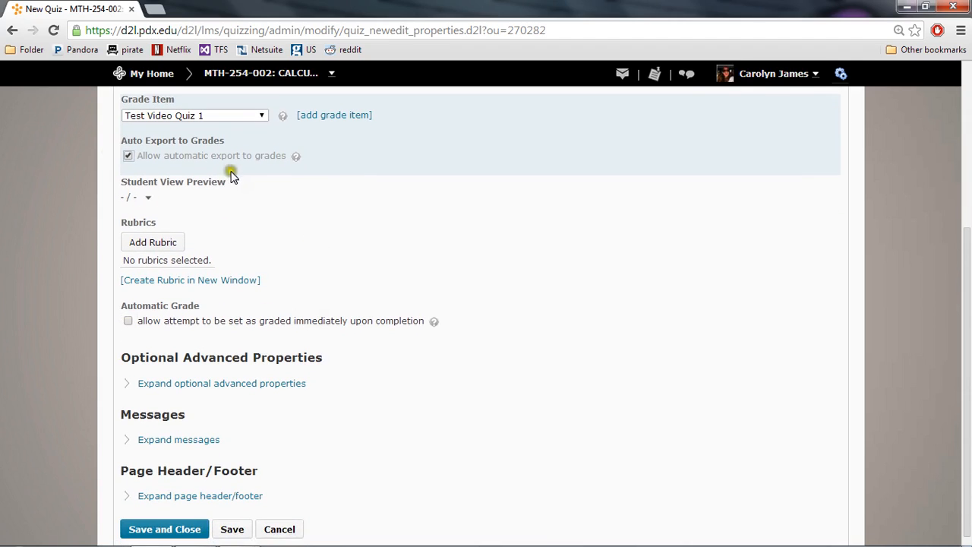
pyautogui.click(126, 321)
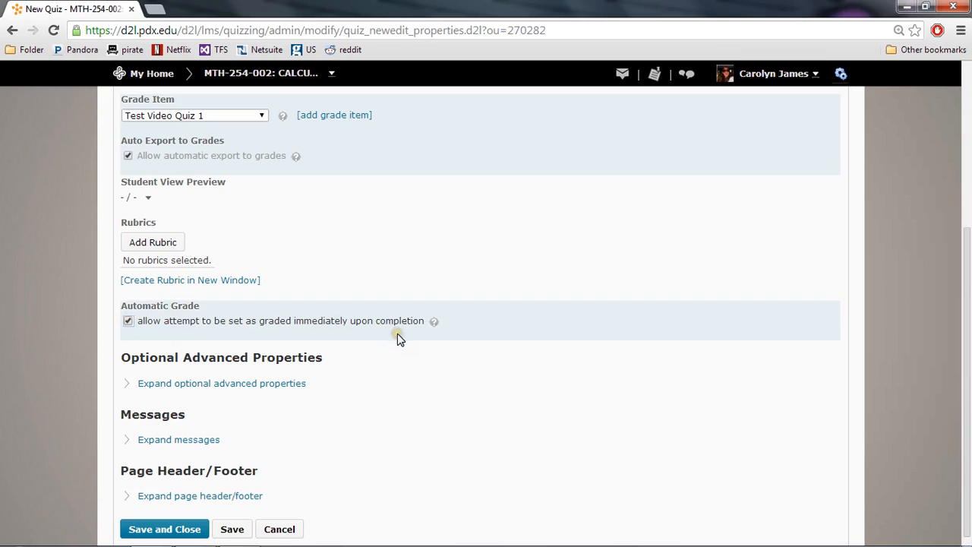
pyautogui.scroll(-1, 374, 343)
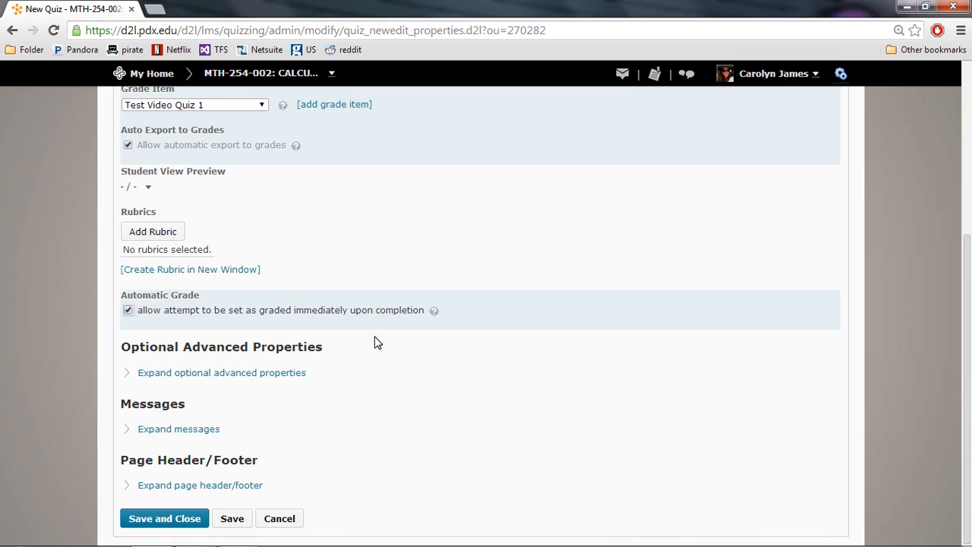
pyautogui.click(163, 518)
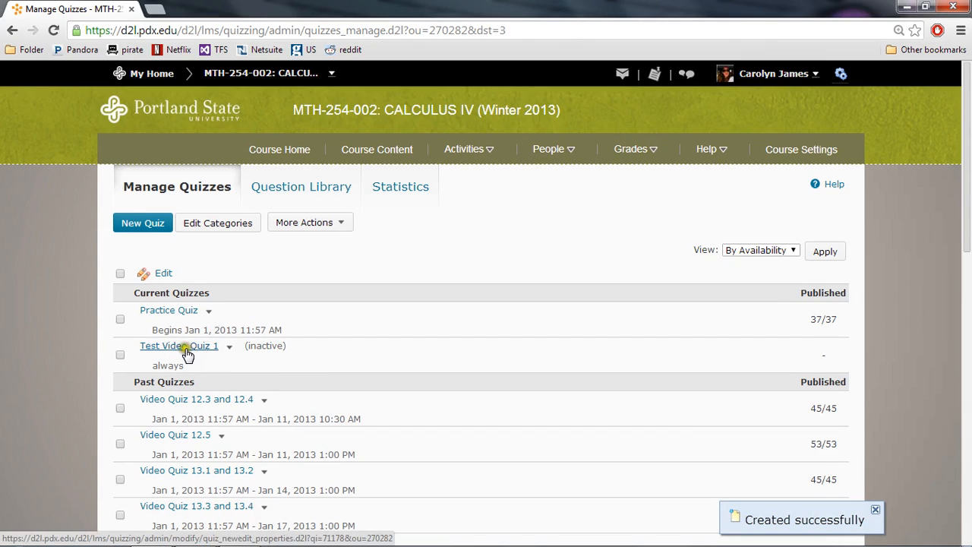
# Reopen Test Video Quiz 1 for editing and show its availability restrictions.
pyautogui.click(192, 352)
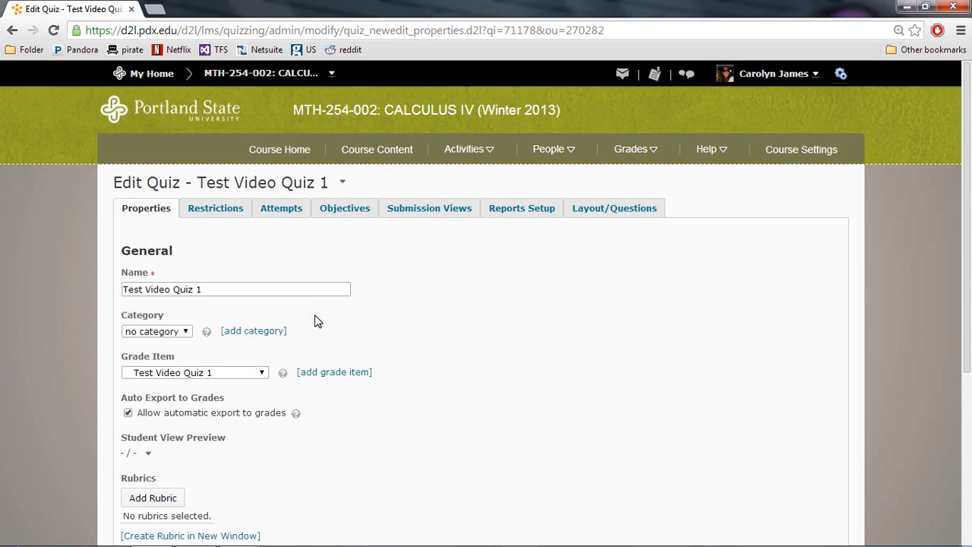
pyautogui.click(216, 210)
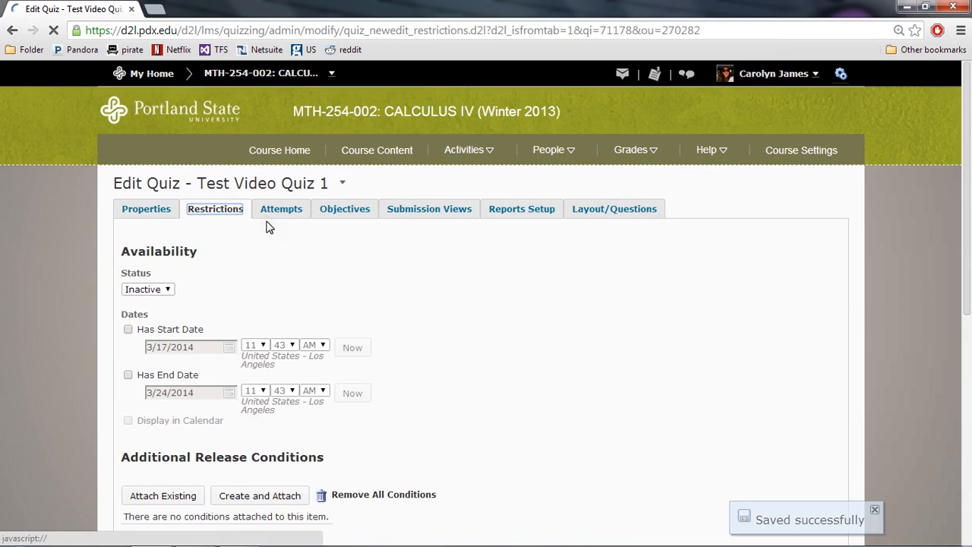
pyautogui.scroll(-1, 332, 291)
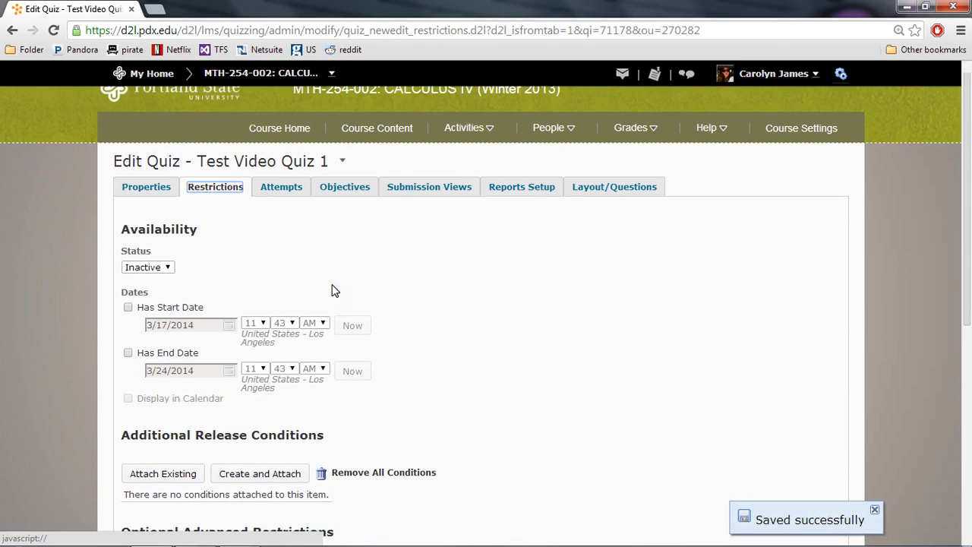
# Set the quiz status to Active and enable an end date of 3/24/2014 at 12:00 AM.
pyautogui.click(167, 268)
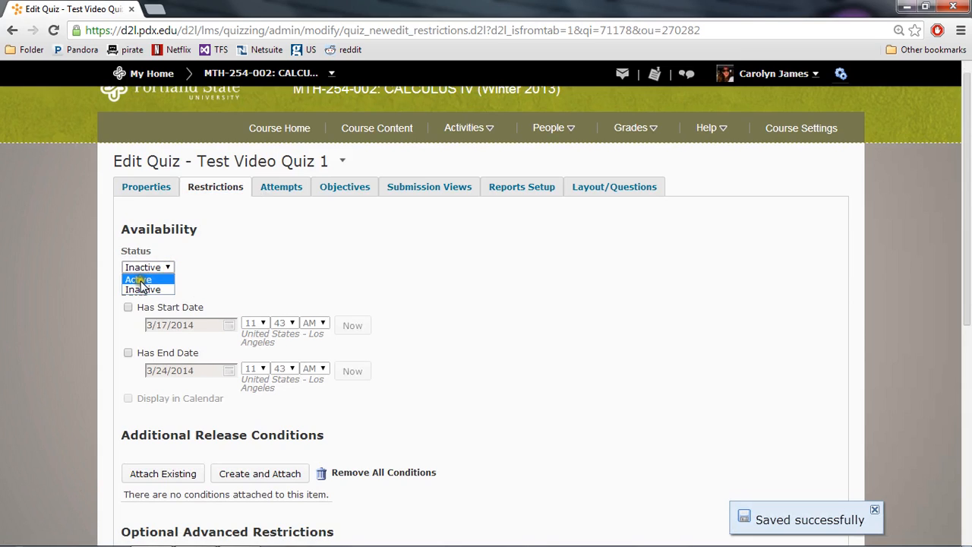
pyautogui.click(137, 280)
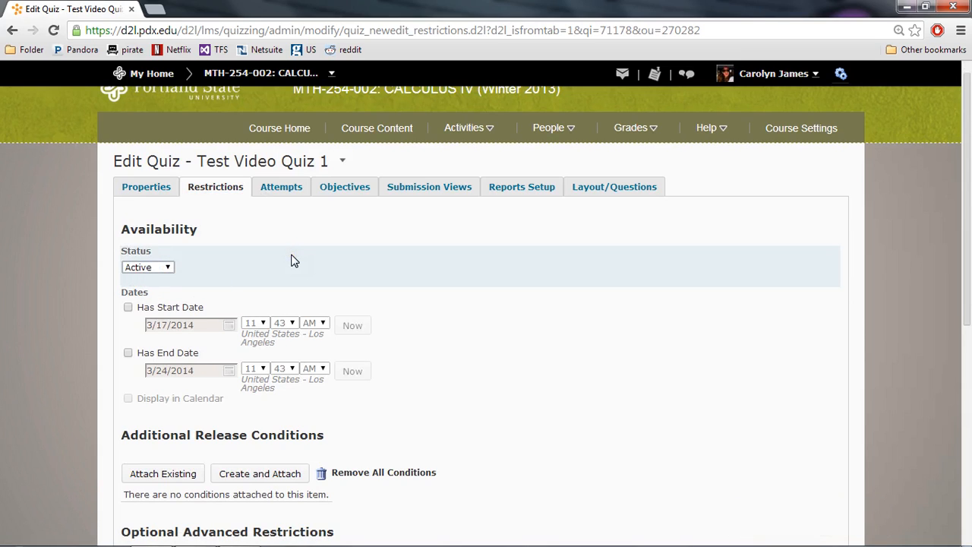
pyautogui.click(128, 353)
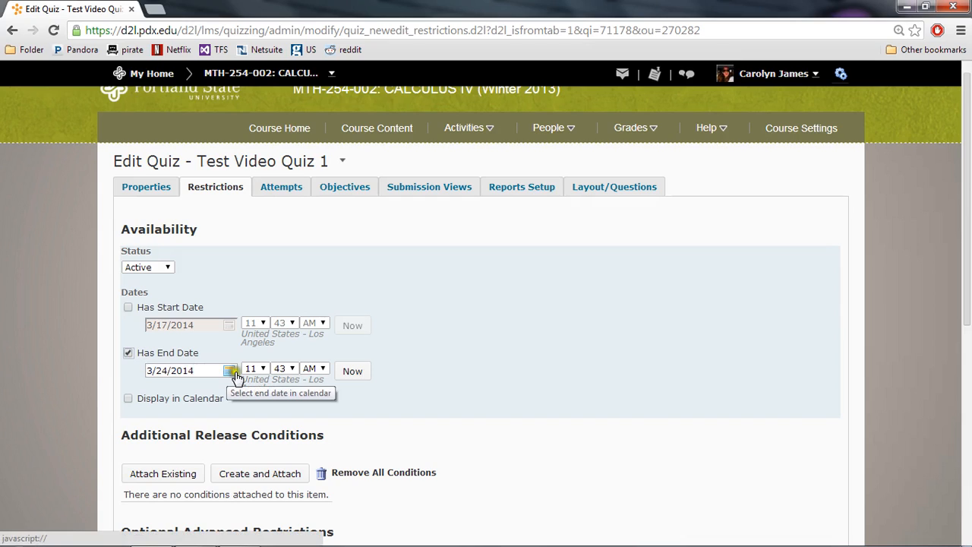
pyautogui.click(262, 370)
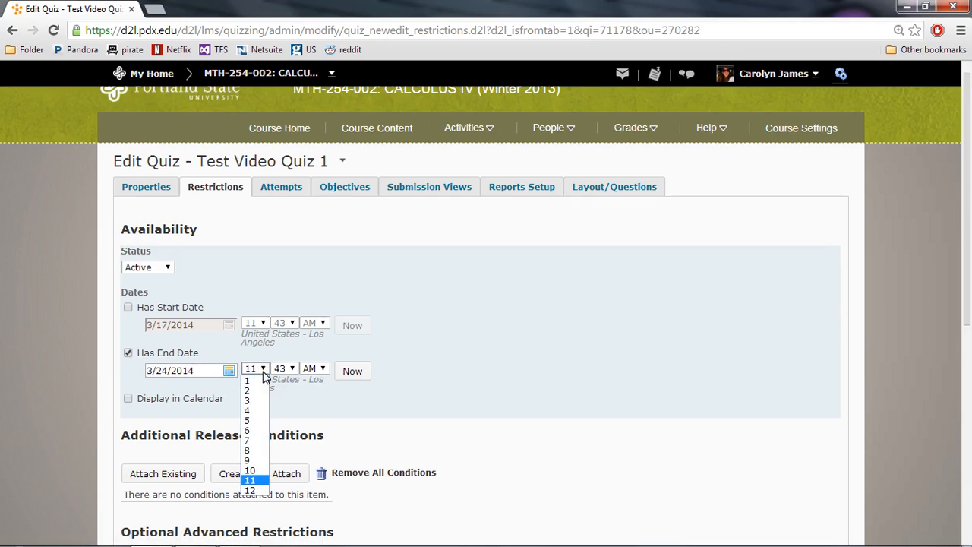
pyautogui.click(247, 486)
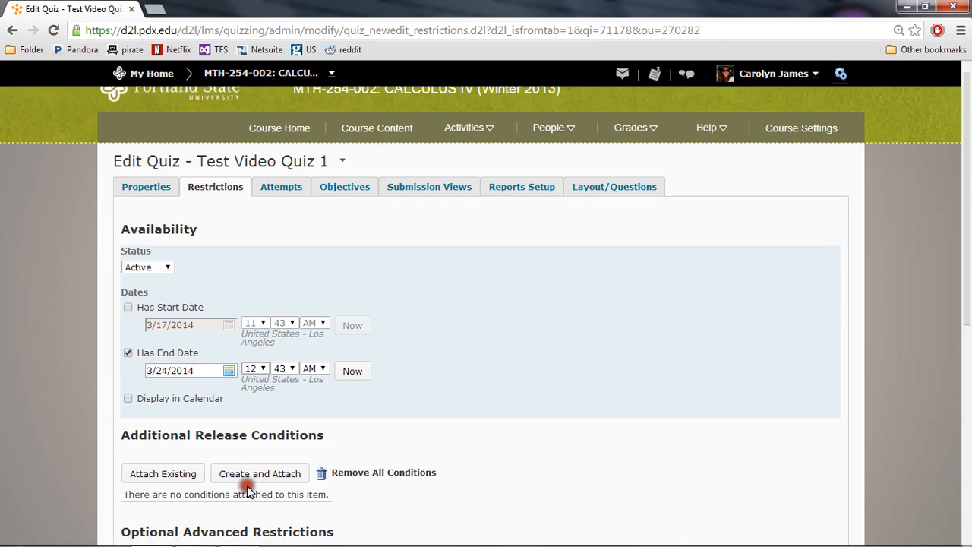
pyautogui.click(287, 369)
pyautogui.moveTo(292, 295); pyautogui.dragTo(294, 168)
pyautogui.click(275, 168)
# Review the quiz's time limit, grace period, late submission and advanced availability settings.
pyautogui.scroll(-3, 482, 369)
pyautogui.scroll(-2, 481, 374)
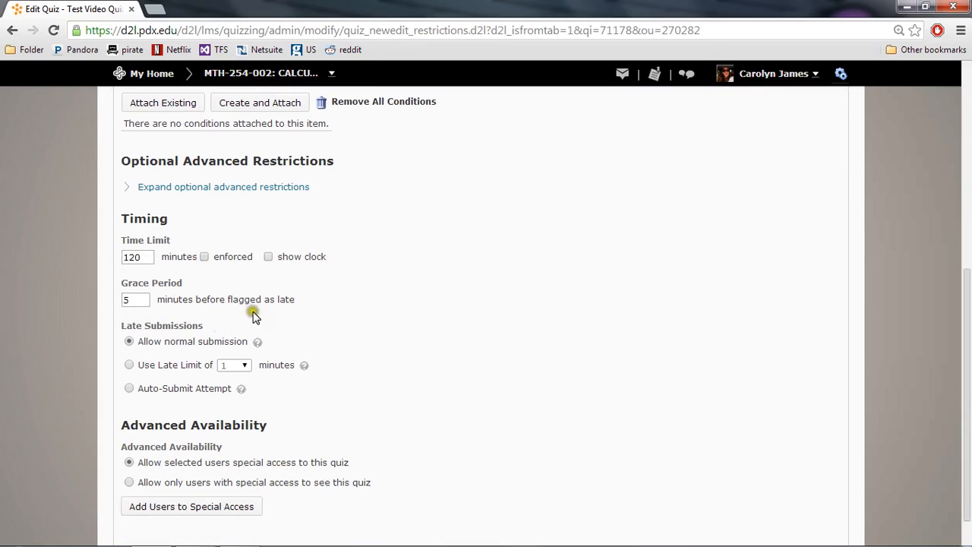
pyautogui.scroll(-1, 337, 374)
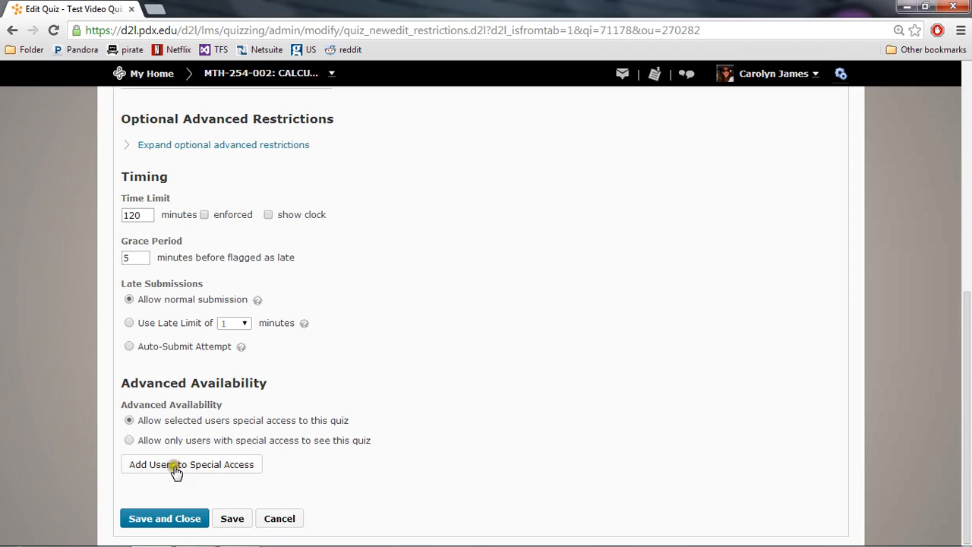
pyautogui.scroll(6, 401, 473)
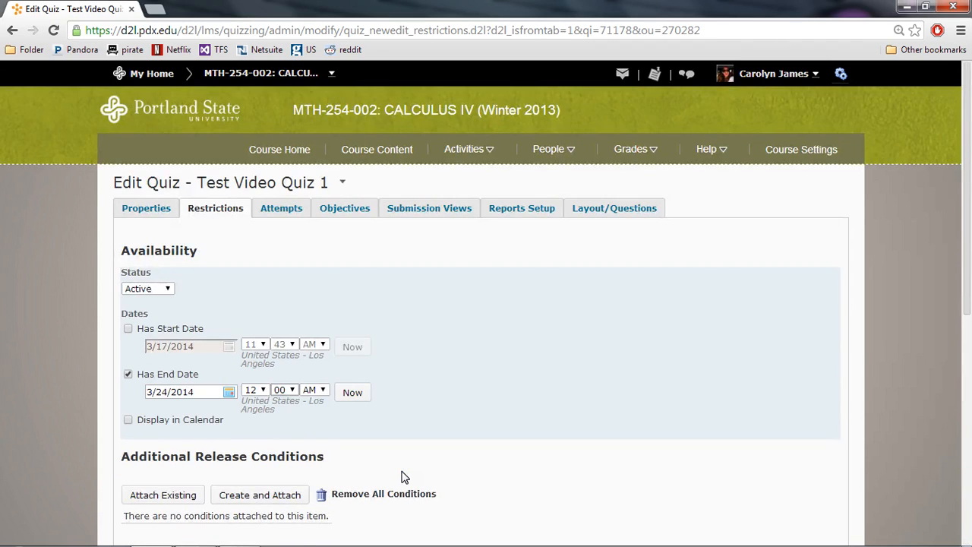
# Review the attempts allowed, the overall grade calculation options and the quiz's learning objectives, leaving the attempt settings as they are.
pyautogui.click(278, 212)
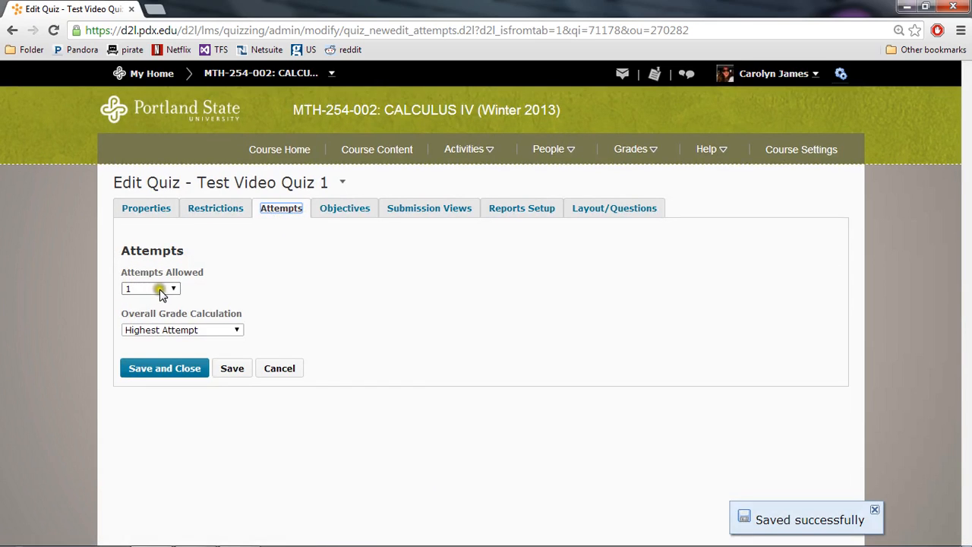
pyautogui.click(171, 290)
pyautogui.click(173, 290)
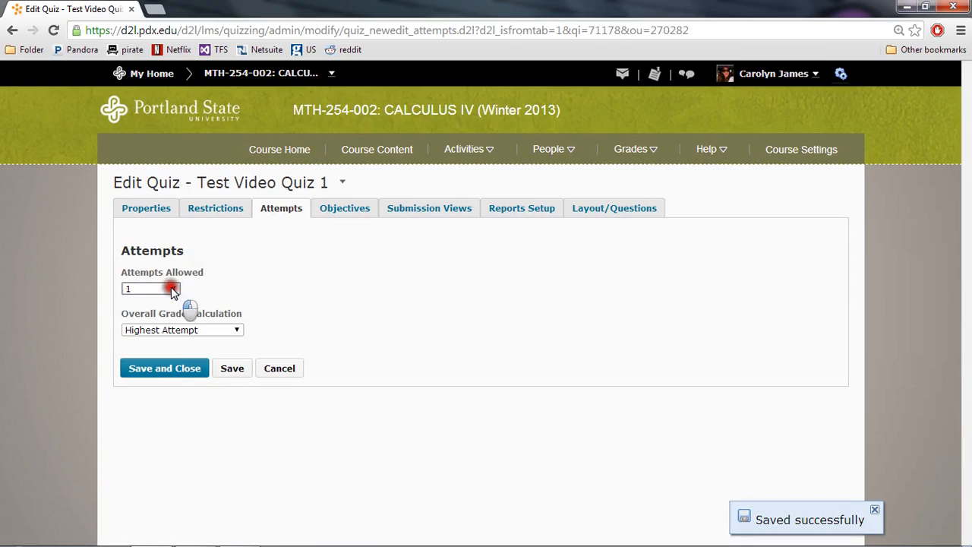
pyautogui.click(236, 331)
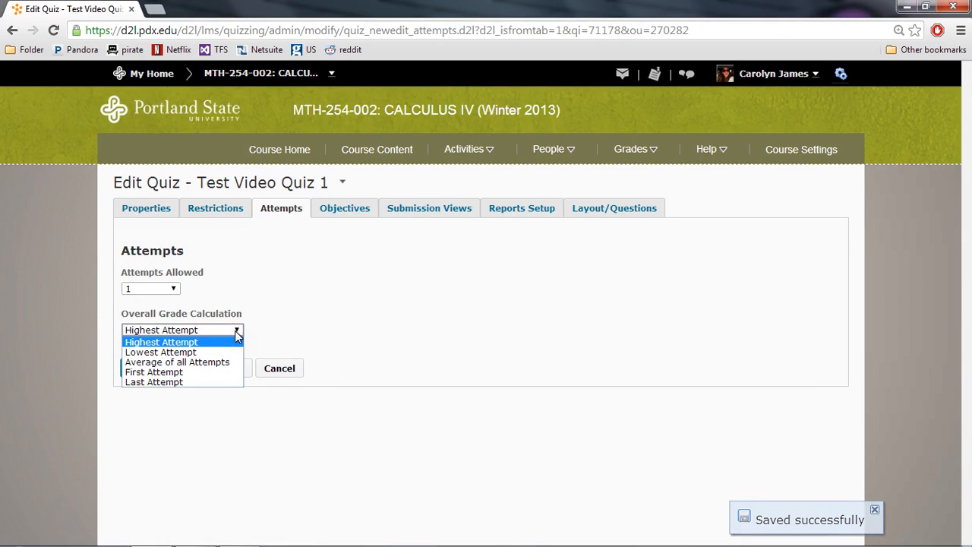
pyautogui.click(285, 297)
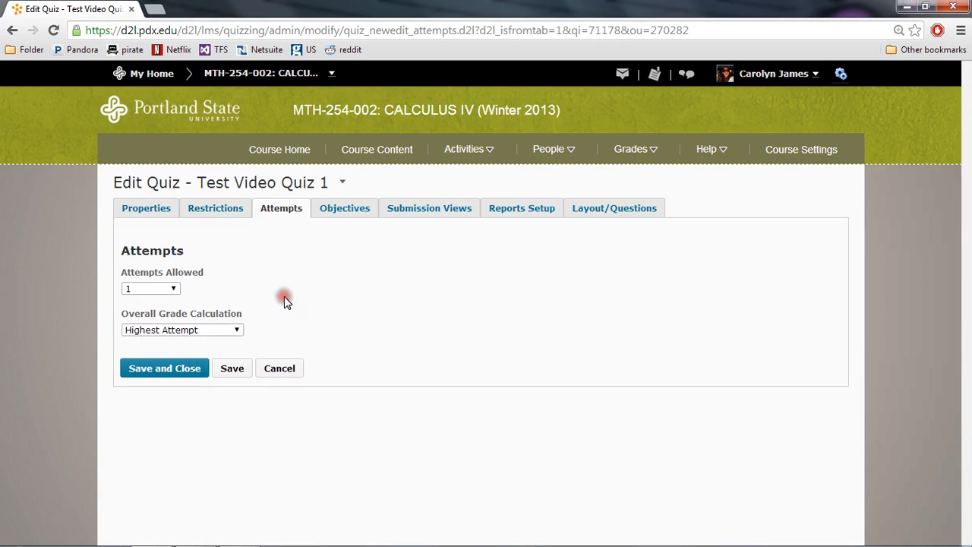
pyautogui.click(338, 209)
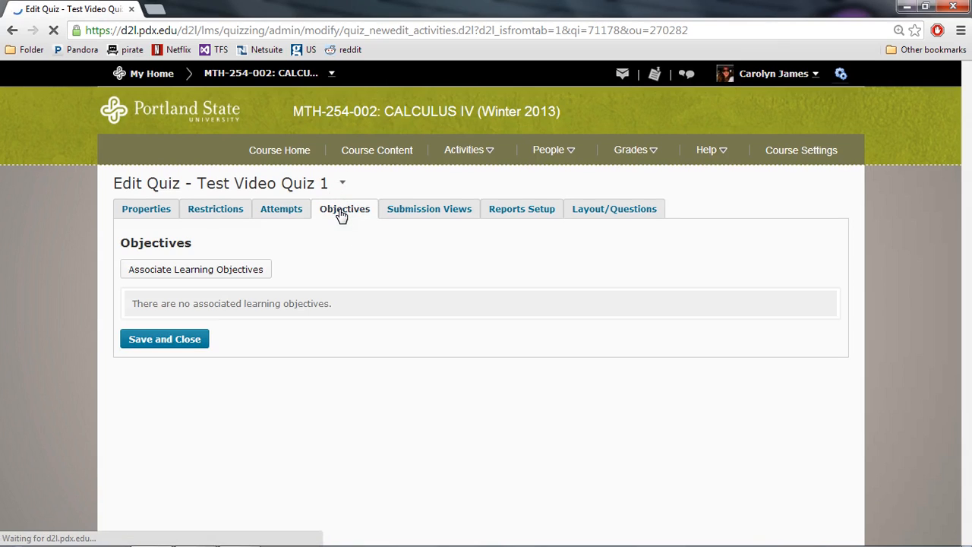
# Add an additional submission view named "Seeing Problems after completion".
pyautogui.click(401, 210)
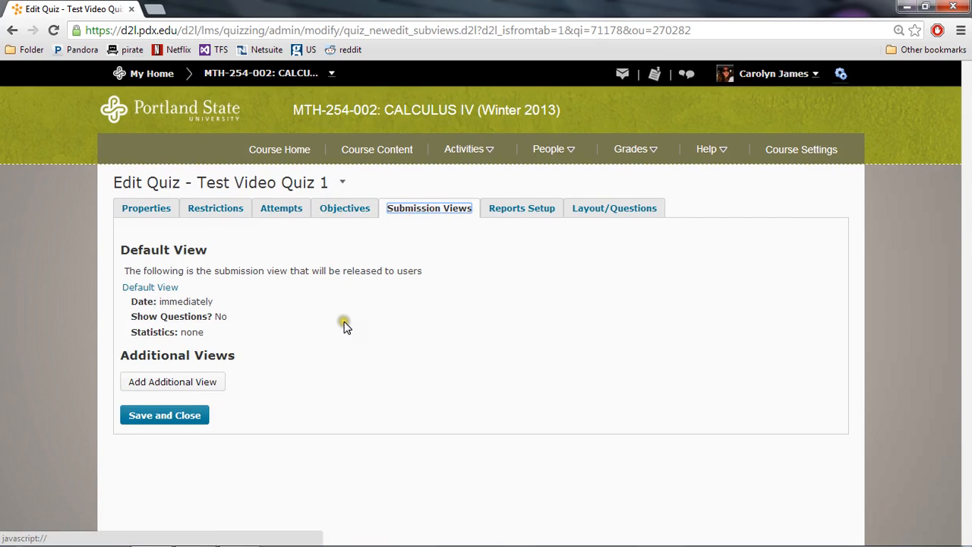
pyautogui.click(167, 386)
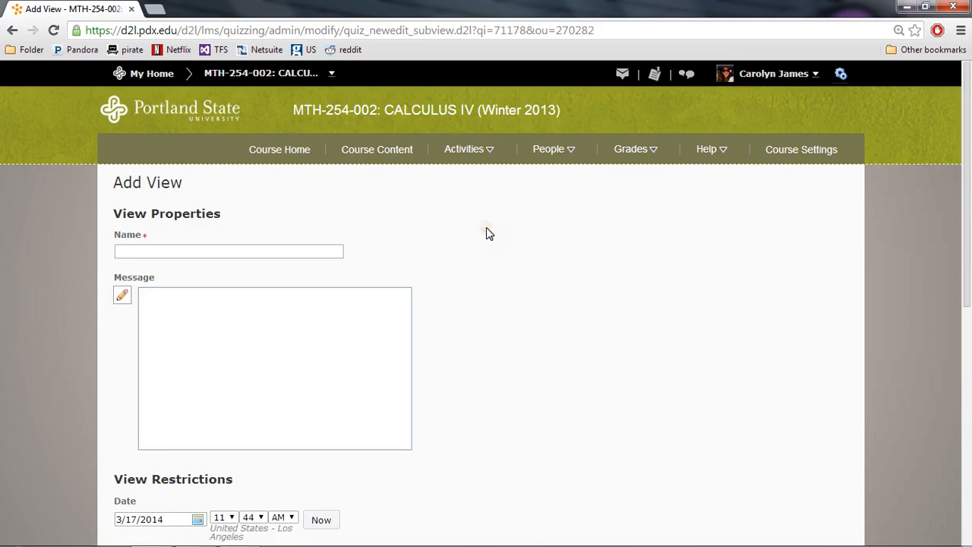
pyautogui.click(293, 254)
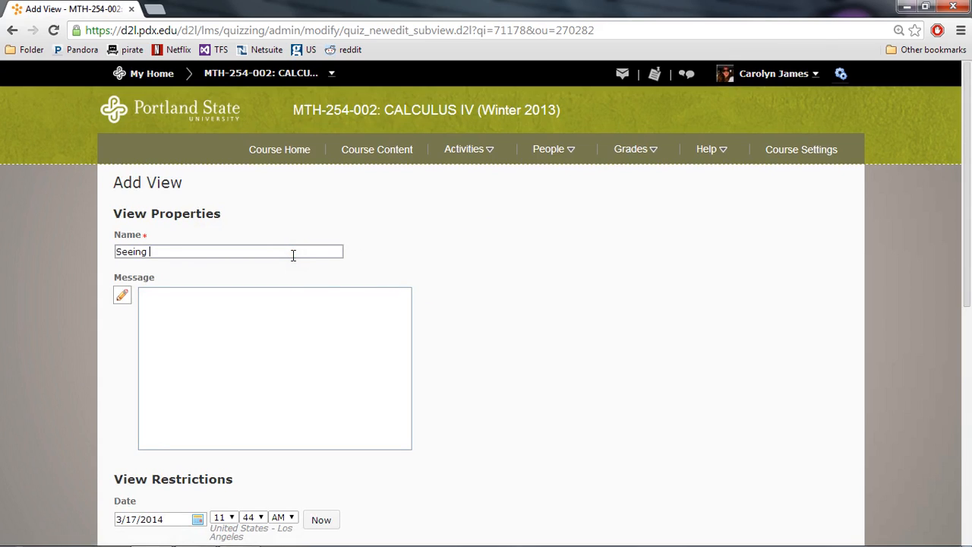
pyautogui.write('Seeing Prob')
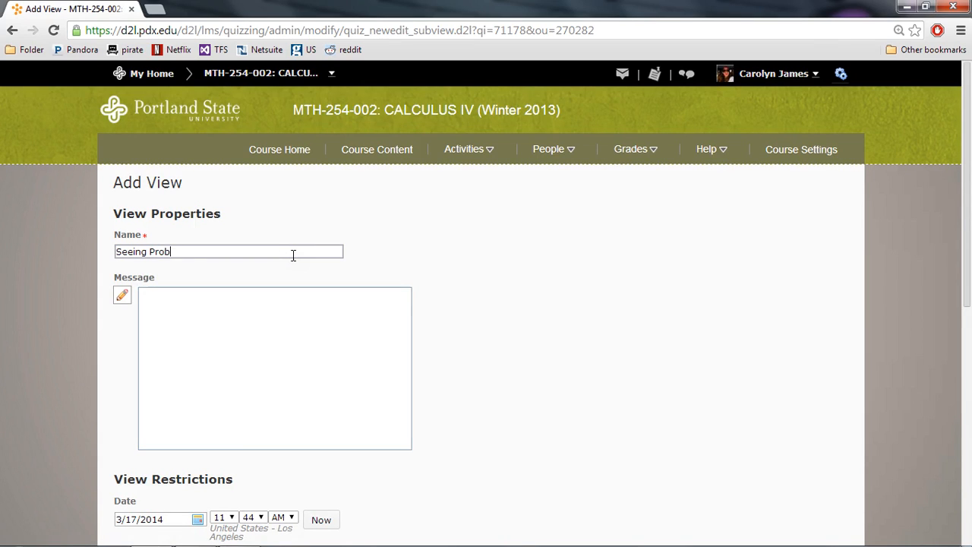
pyautogui.write('lems after c')
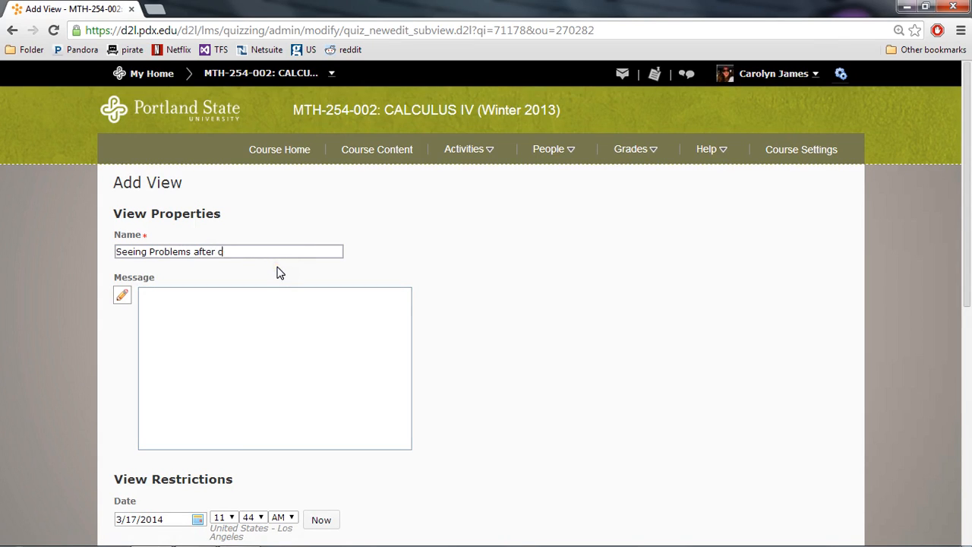
pyautogui.write('ompletion')
# Make the view show all questions with user responses, keeping question and attempt scores included, and save it.
pyautogui.scroll(-1, 491, 289)
pyautogui.scroll(-3, 491, 290)
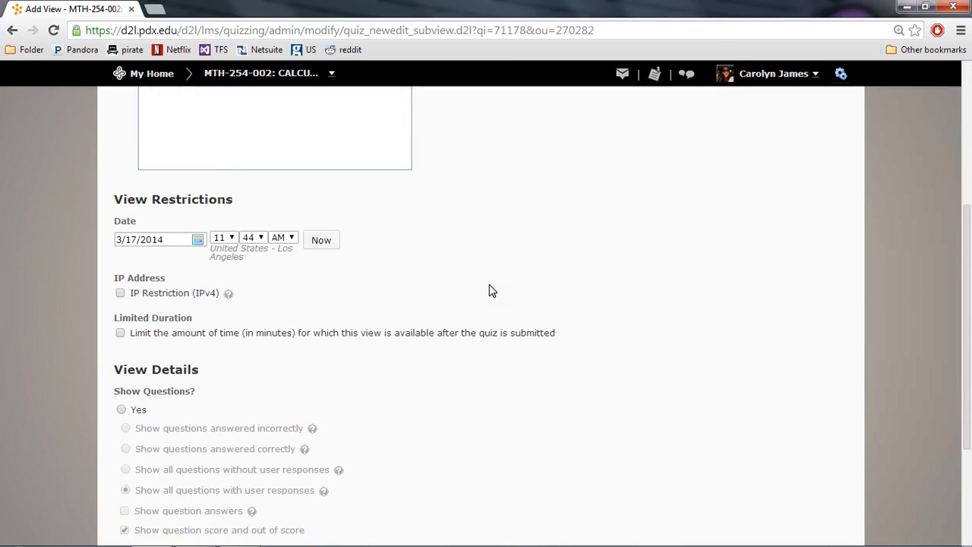
pyautogui.scroll(-3, 491, 290)
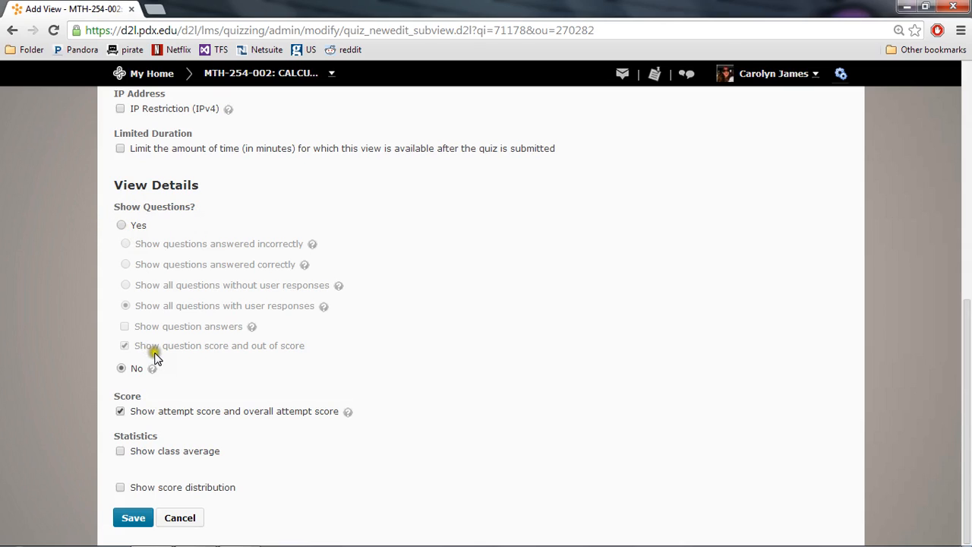
pyautogui.click(120, 226)
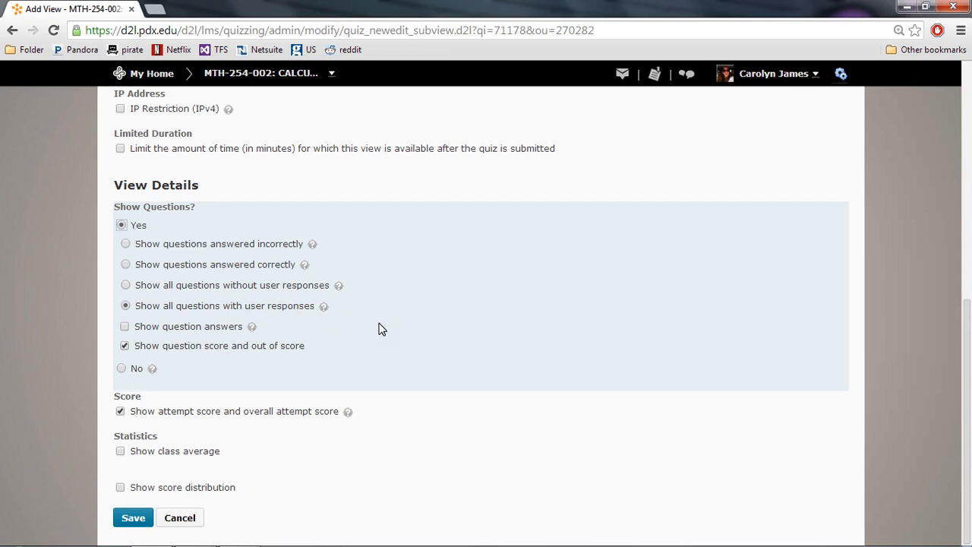
pyautogui.scroll(6, 571, 276)
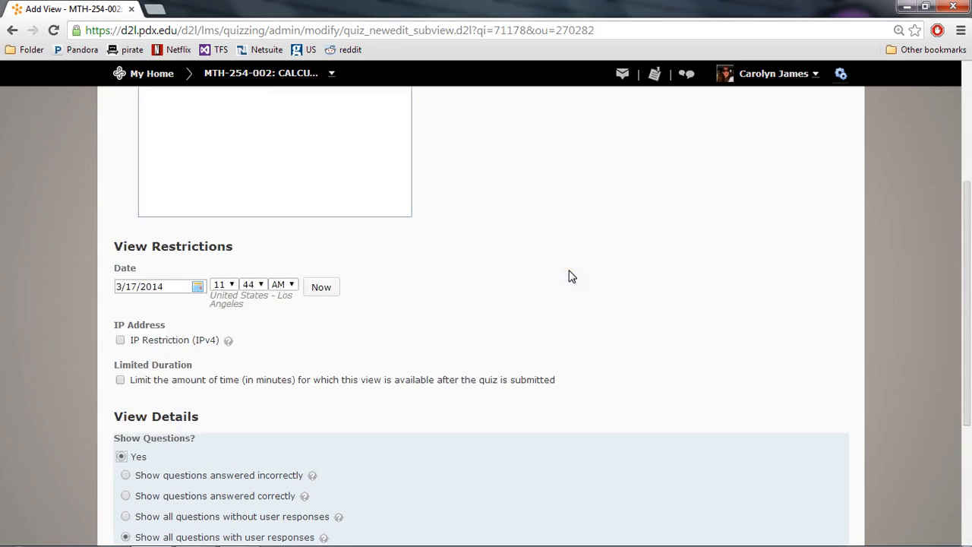
pyautogui.scroll(1, 571, 277)
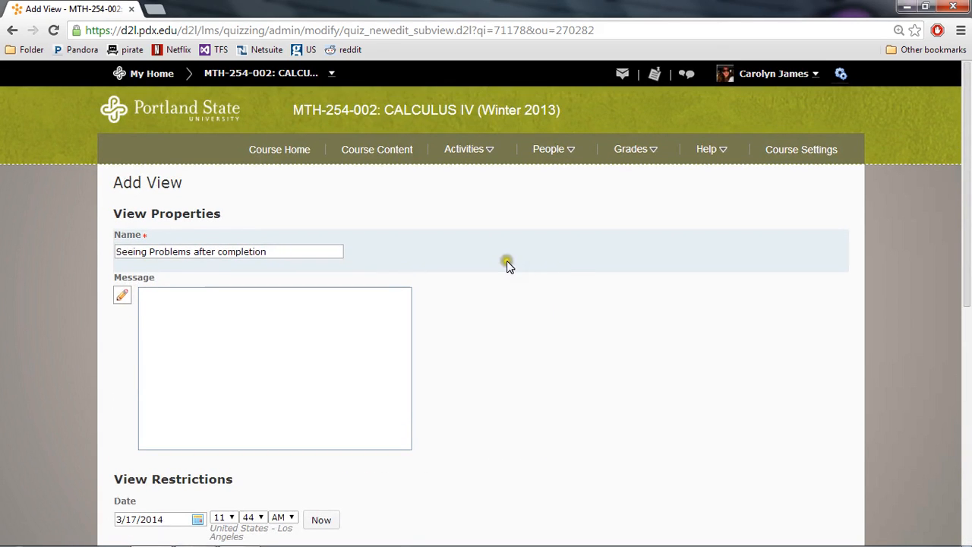
pyautogui.scroll(-4, 507, 261)
pyautogui.scroll(-2, 429, 317)
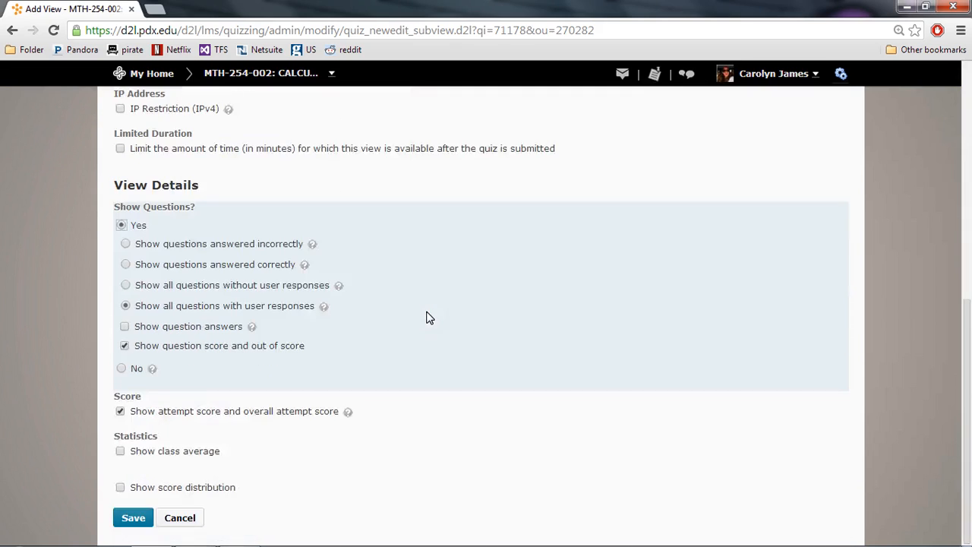
pyautogui.click(134, 518)
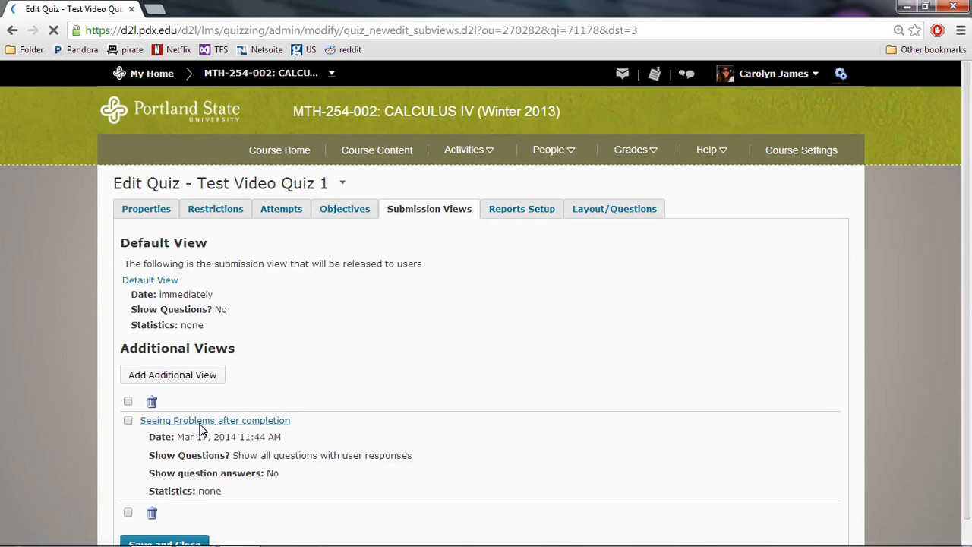
# Add a new true or false question to the quiz with the text "Every continuous function has a vertical asymptote.".
pyautogui.click(520, 209)
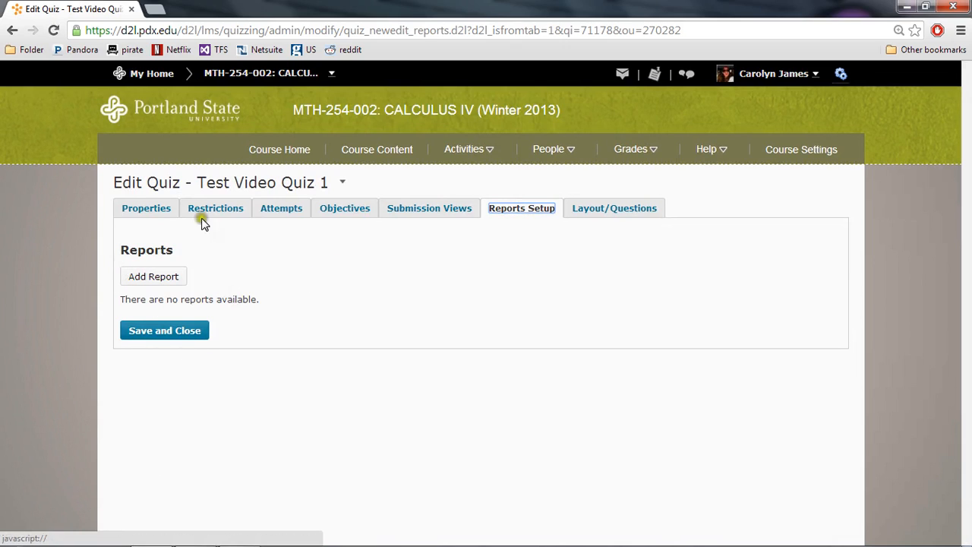
pyautogui.click(603, 210)
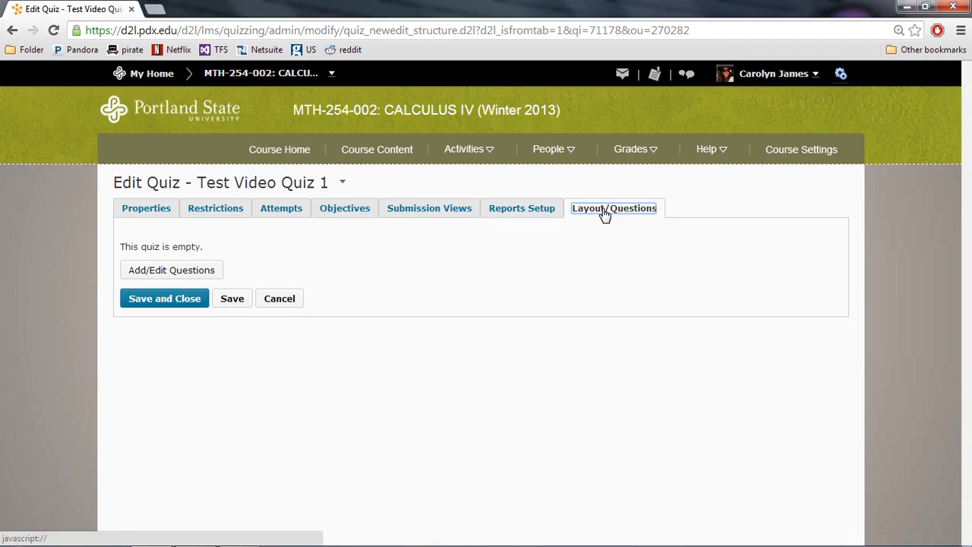
pyautogui.click(174, 278)
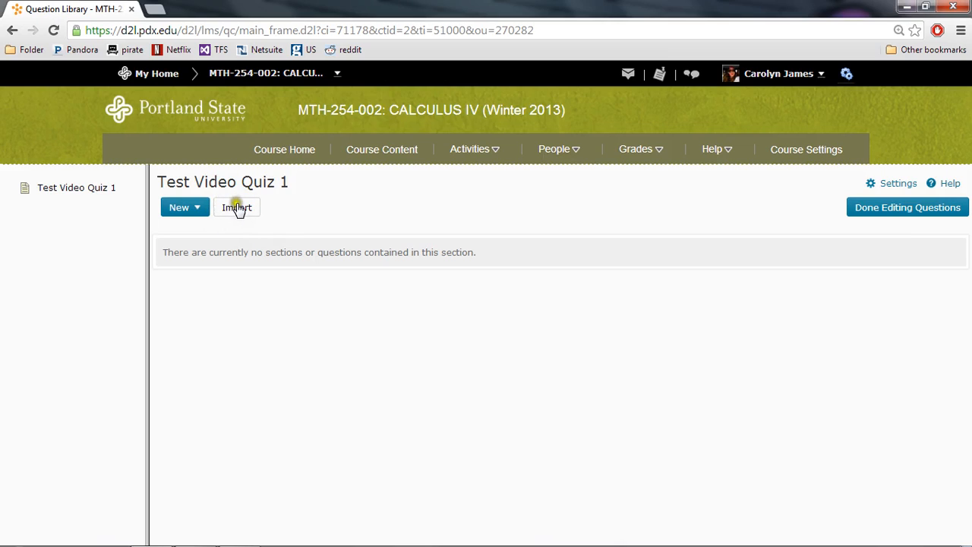
pyautogui.click(195, 210)
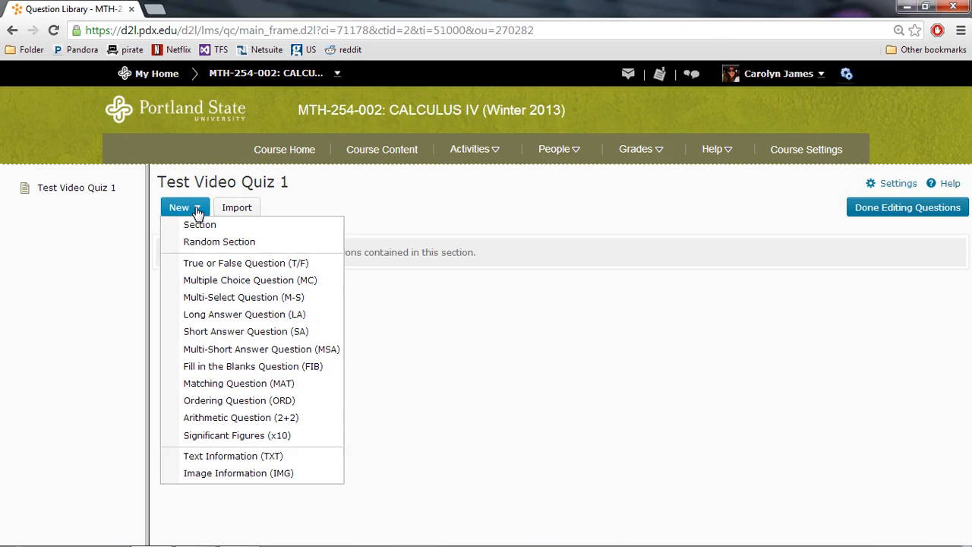
pyautogui.click(203, 266)
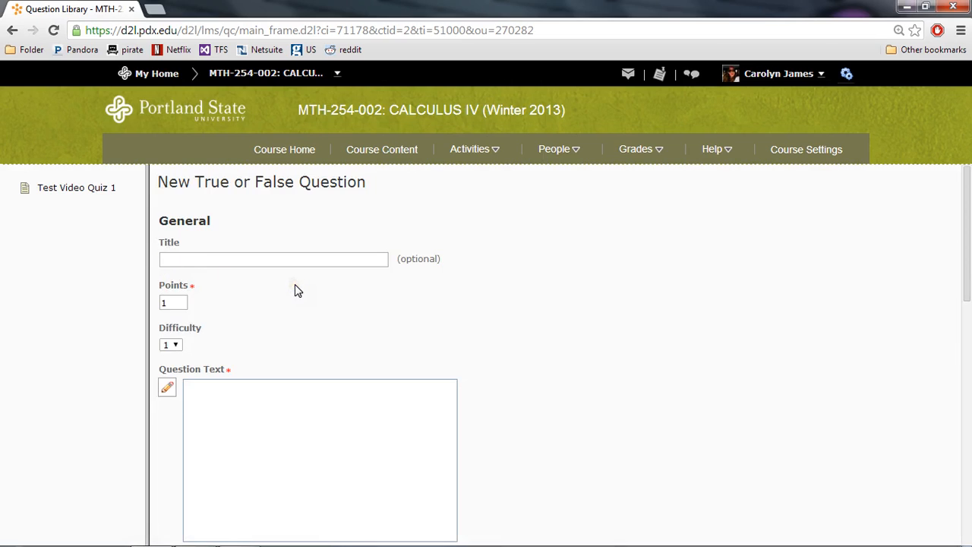
pyautogui.click(276, 403)
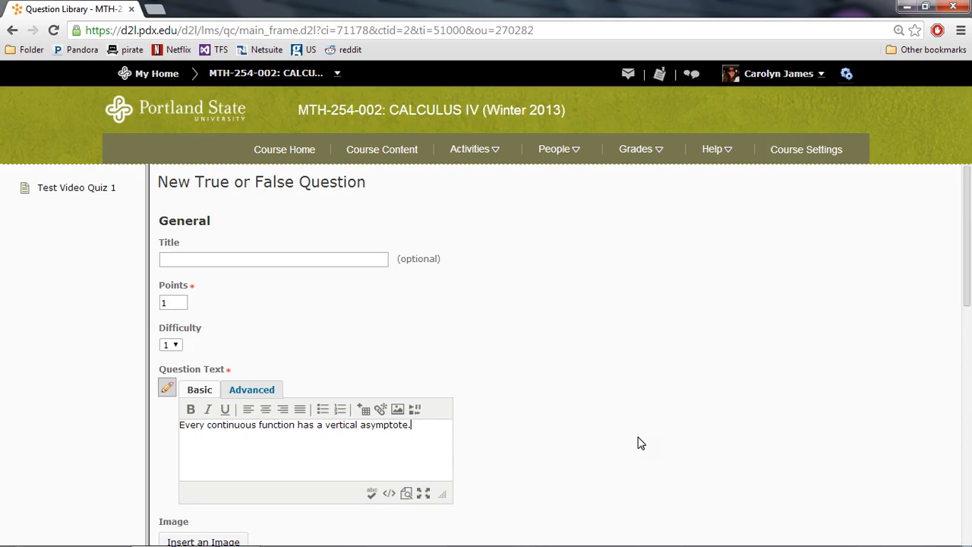
pyautogui.click(640, 433)
# Set the weight of the False answer to 100% for the true or false question.
pyautogui.scroll(-5, 639, 438)
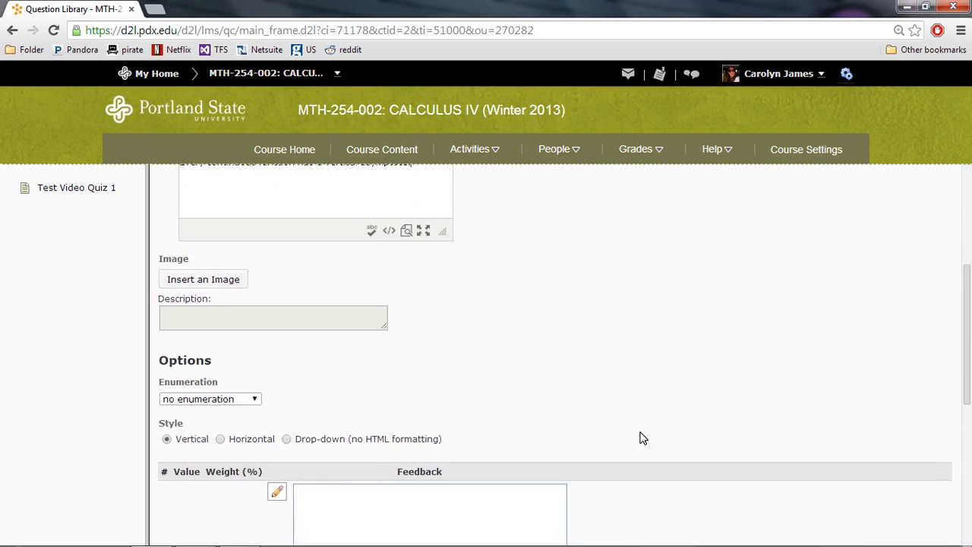
pyautogui.scroll(-2, 639, 438)
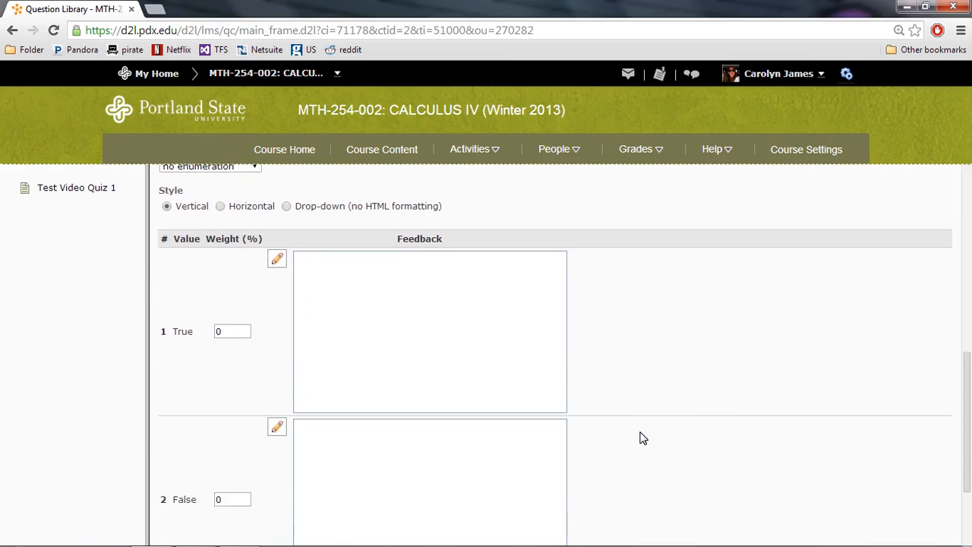
pyautogui.scroll(-2, 639, 438)
pyautogui.scroll(1, 640, 438)
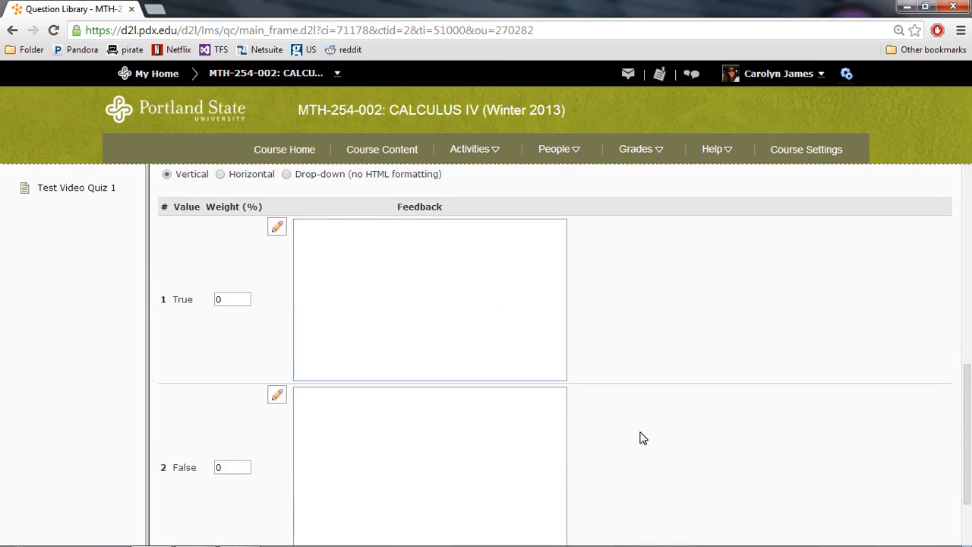
pyautogui.click(614, 417)
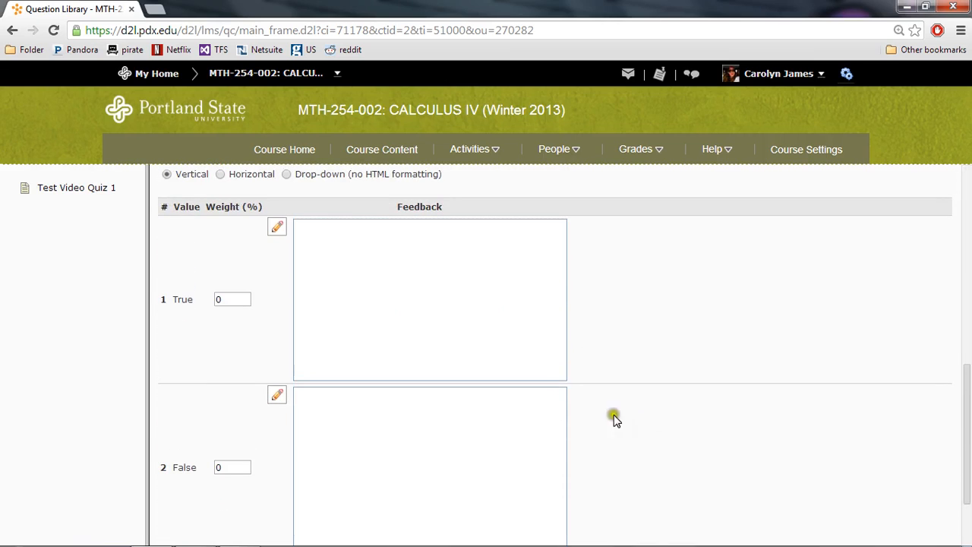
pyautogui.click(220, 467)
pyautogui.moveTo(221, 467); pyautogui.dragTo(200, 471)
pyautogui.write('100')
pyautogui.click(631, 398)
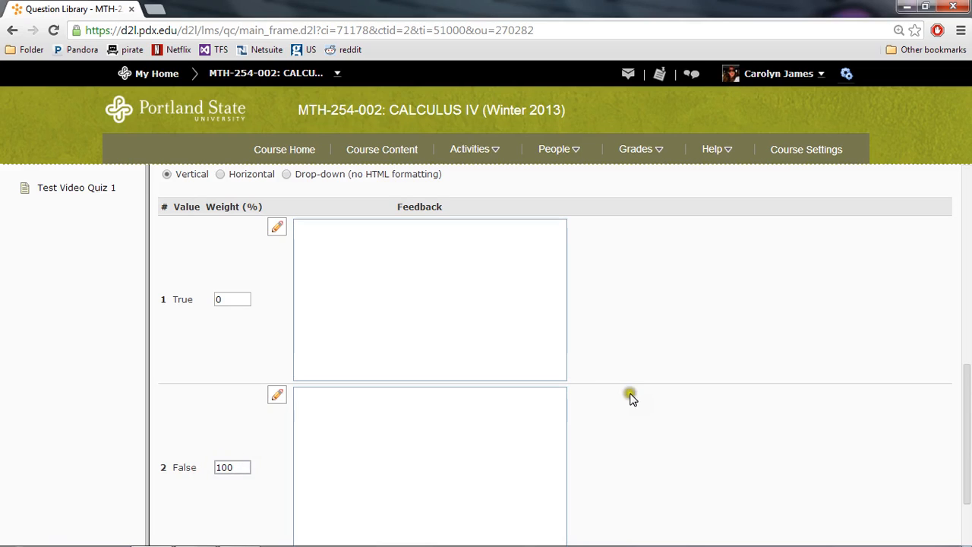
# Check the answer weights and the optional question hint field without adding a hint, and save the true or false question.
pyautogui.scroll(1, 634, 399)
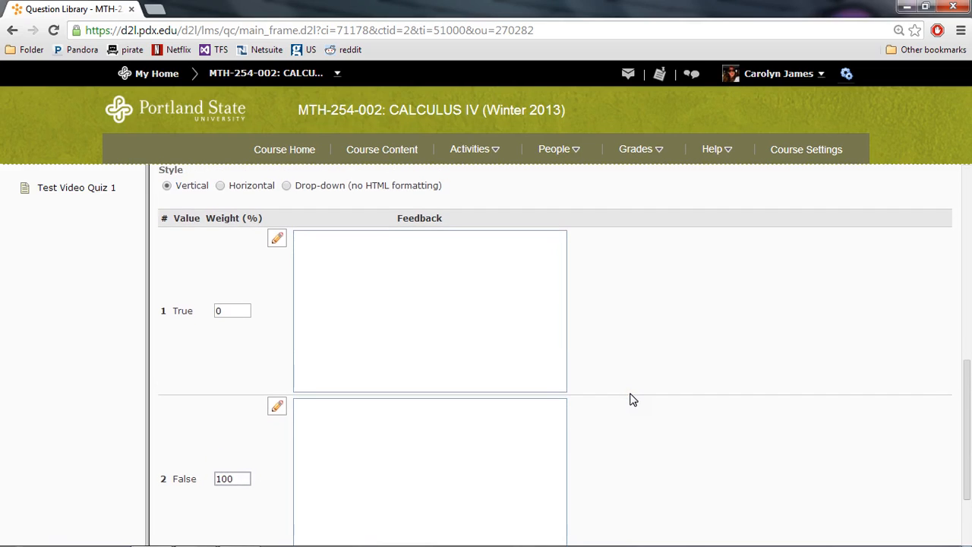
pyautogui.scroll(-3, 633, 400)
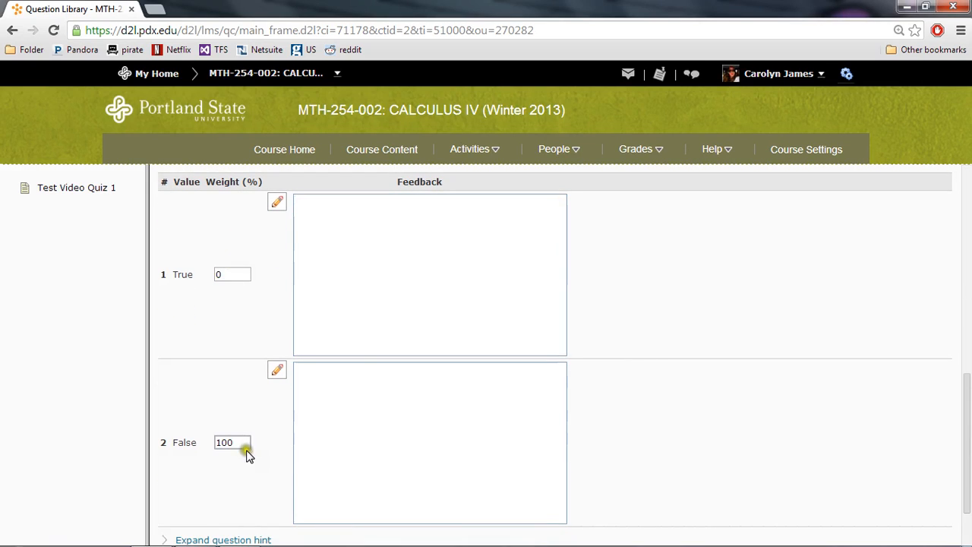
pyautogui.scroll(5, 575, 418)
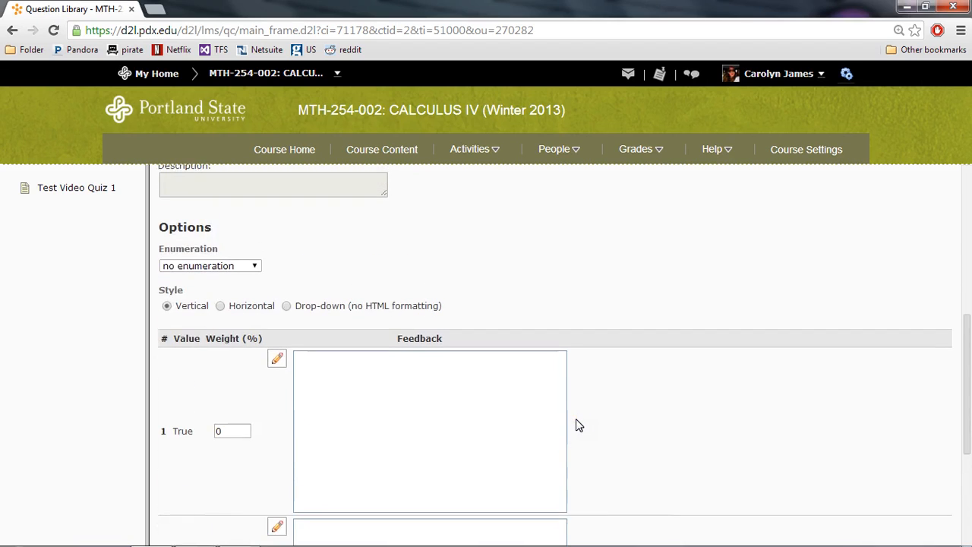
pyautogui.scroll(-5, 576, 425)
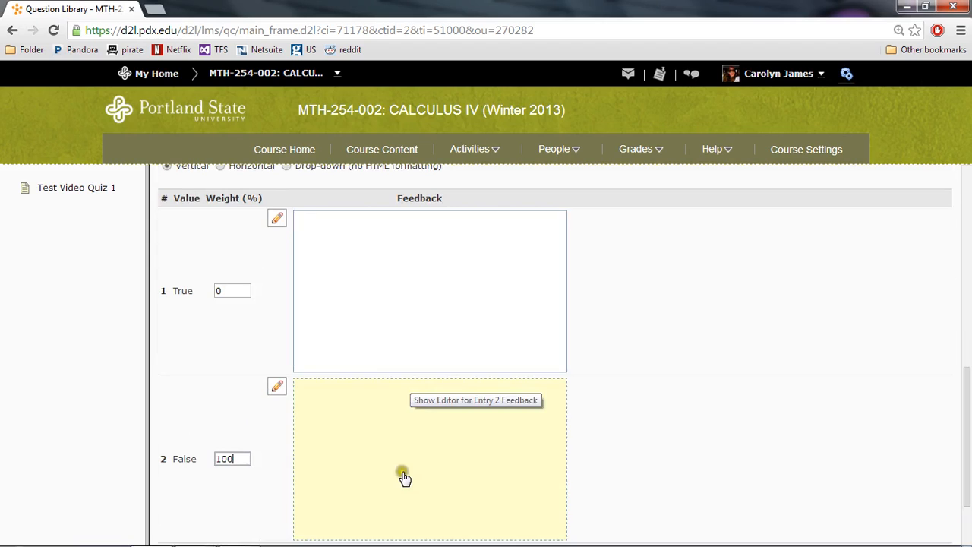
pyautogui.scroll(-3, 628, 284)
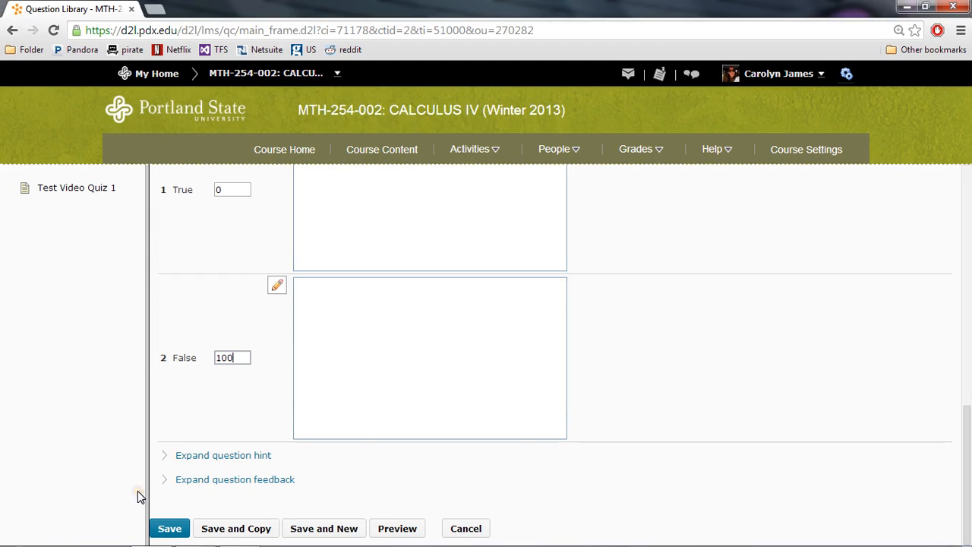
pyautogui.click(183, 459)
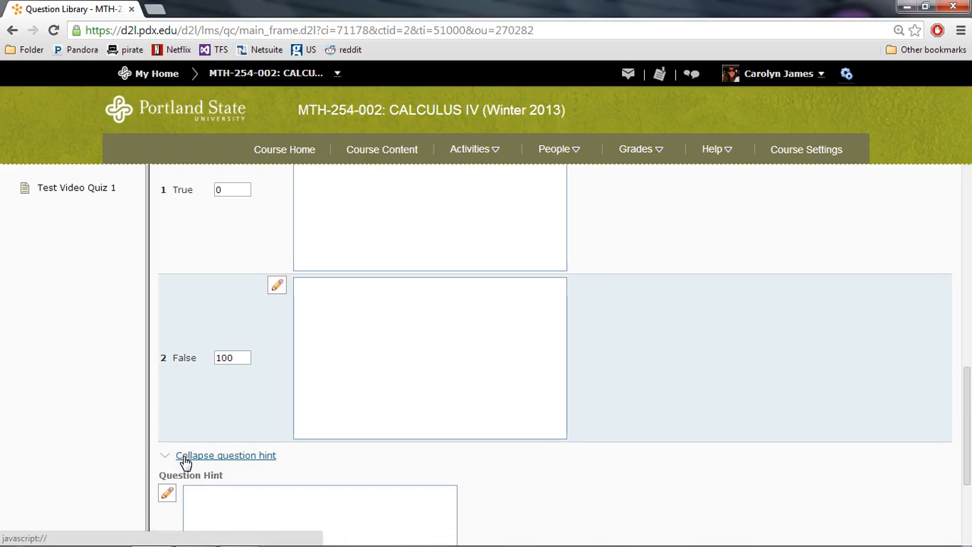
pyautogui.scroll(-2, 185, 461)
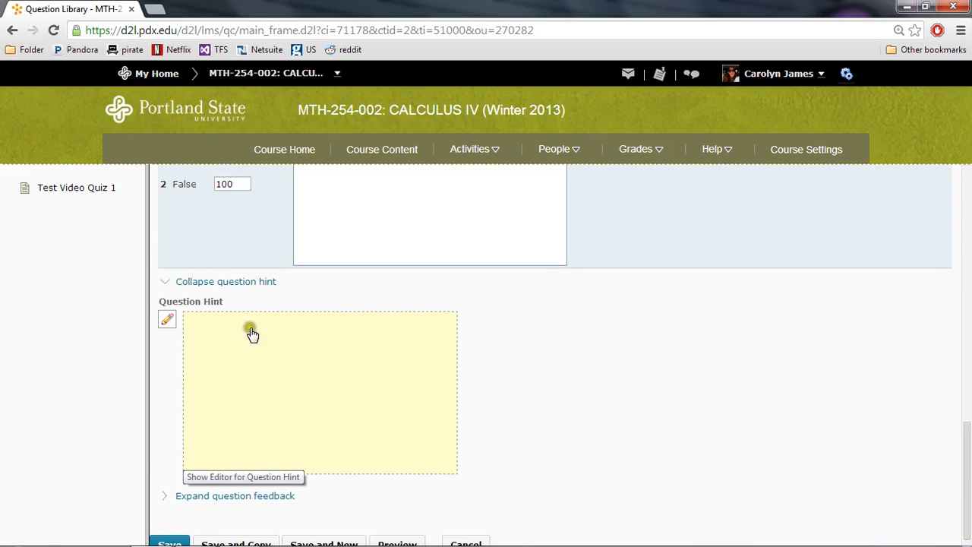
pyautogui.click(191, 284)
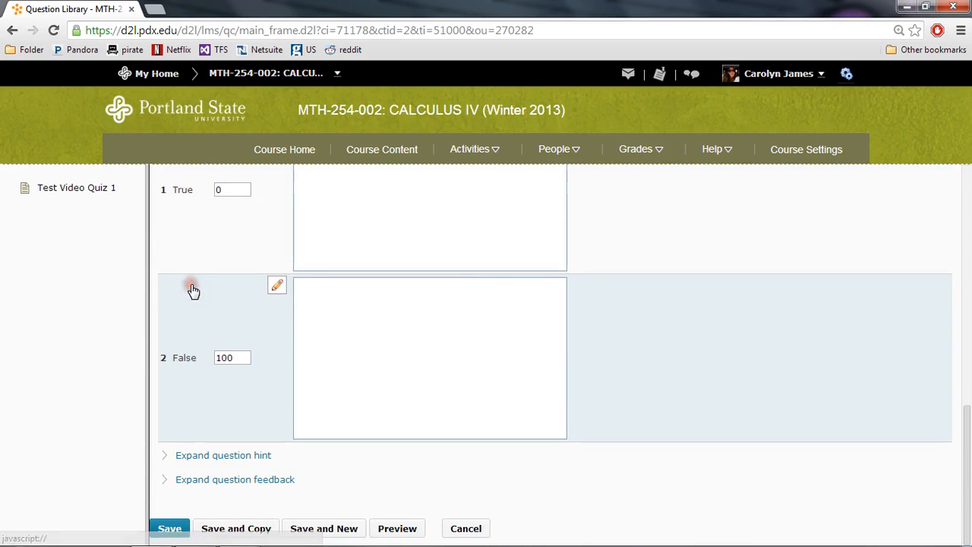
pyautogui.click(168, 530)
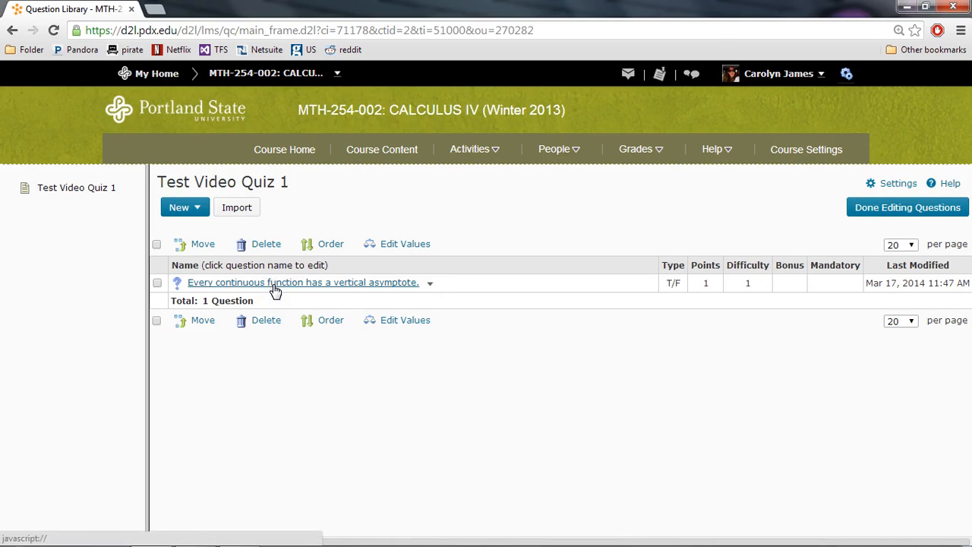
# Start a new multiple choice question and switch its question text to the advanced editor.
pyautogui.click(196, 210)
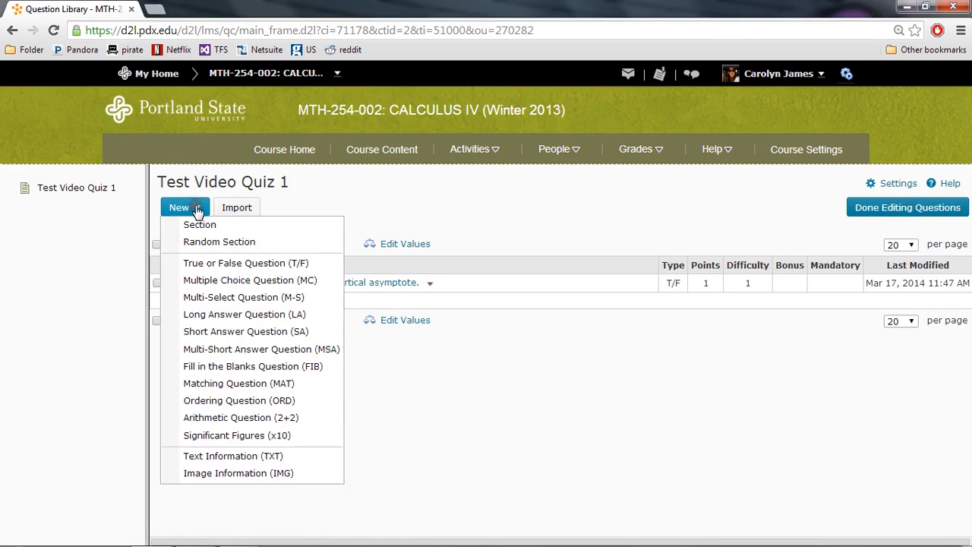
pyautogui.click(211, 282)
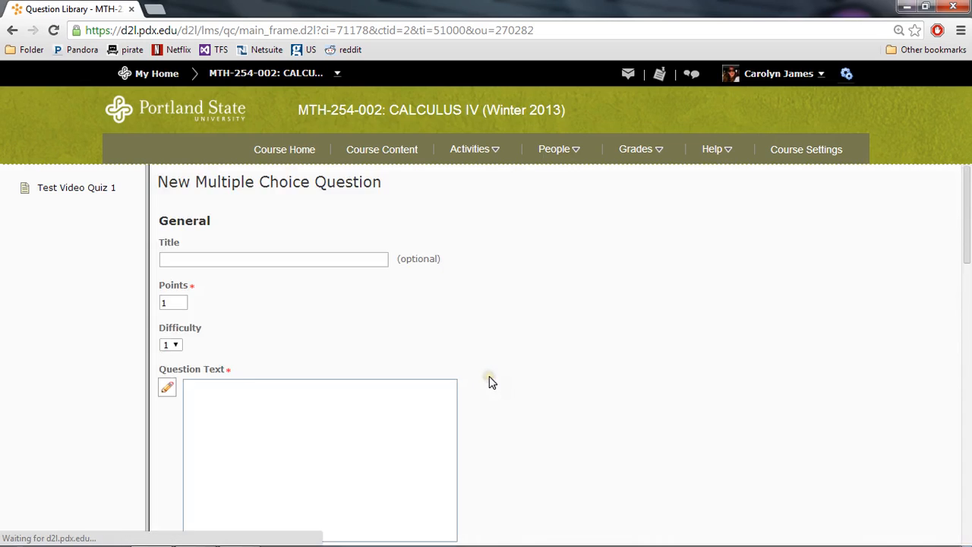
pyautogui.click(310, 435)
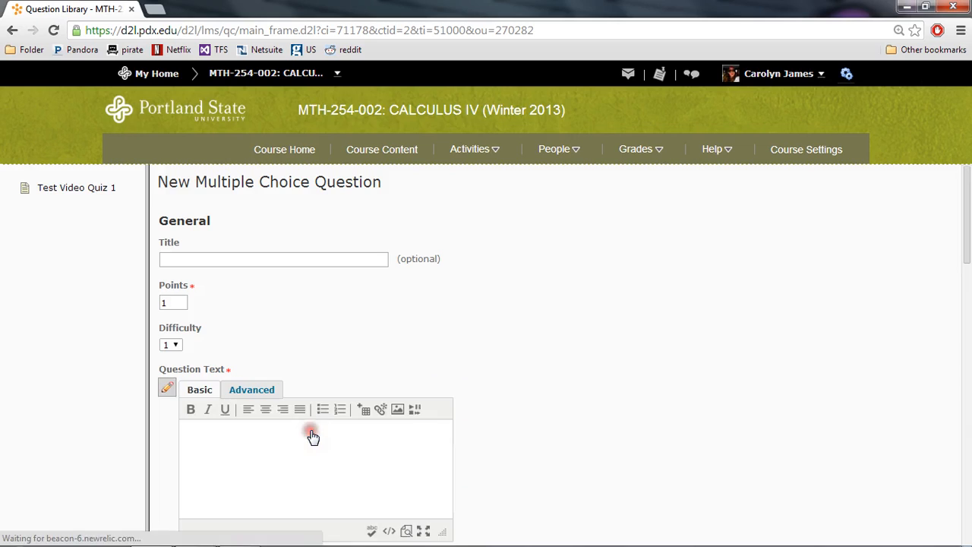
pyautogui.click(342, 434)
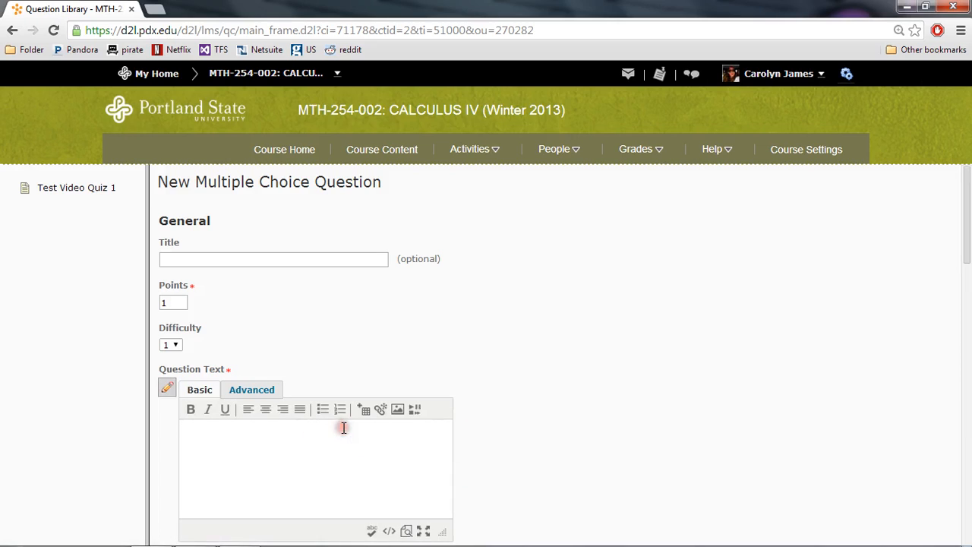
pyautogui.scroll(-2, 448, 417)
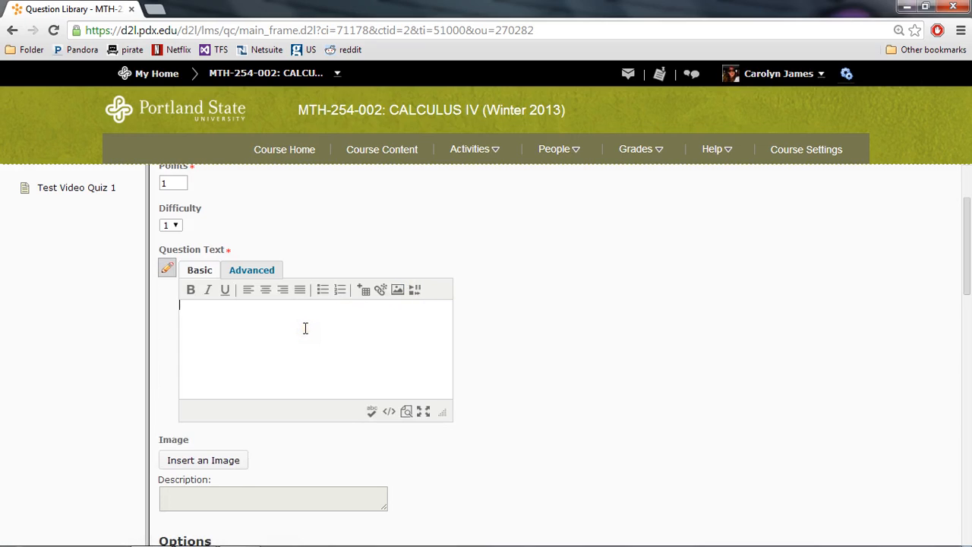
pyautogui.click(239, 271)
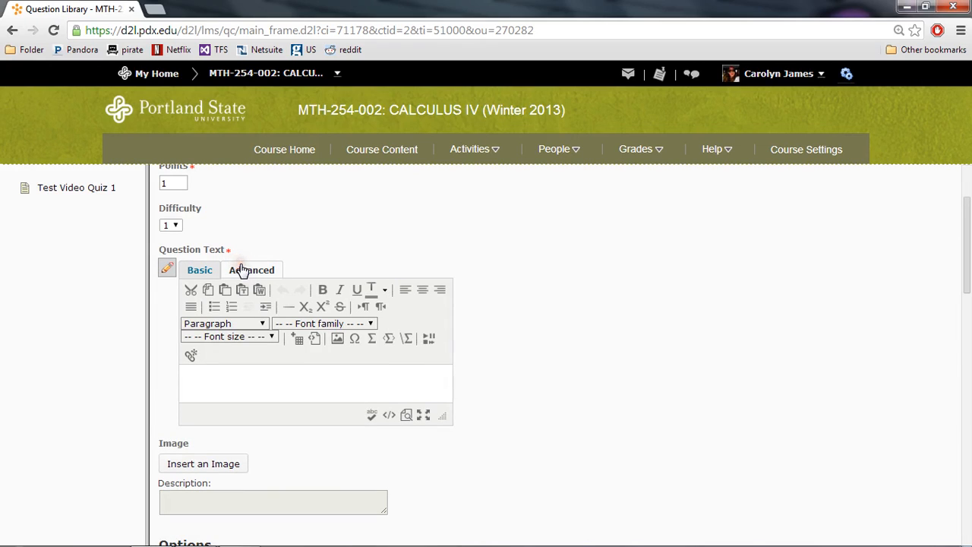
# Insert the LaTeX equation f(x)=\frac{1}{x} into the question text.
pyautogui.click(403, 338)
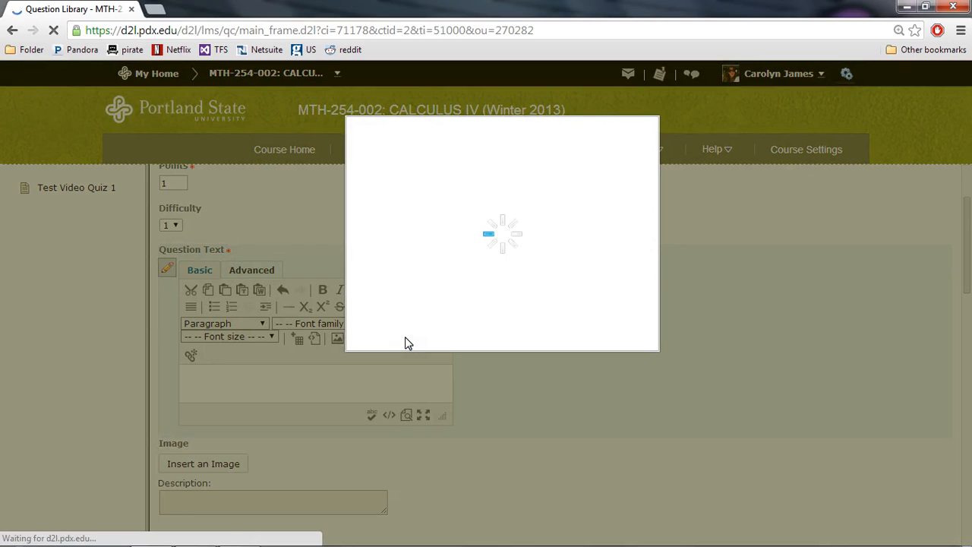
pyautogui.click(439, 232)
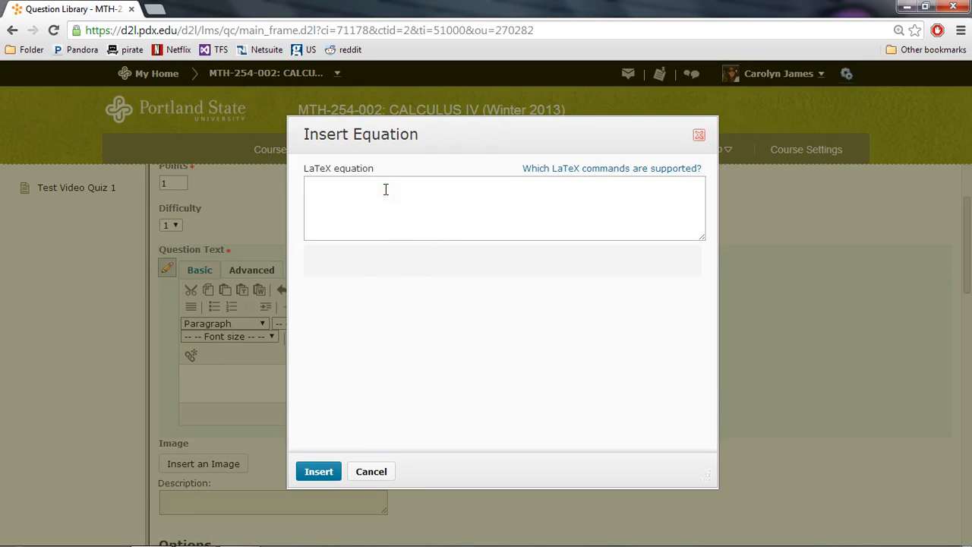
pyautogui.write('$f(x)')
pyautogui.click(312, 184)
pyautogui.press('BackSpace')
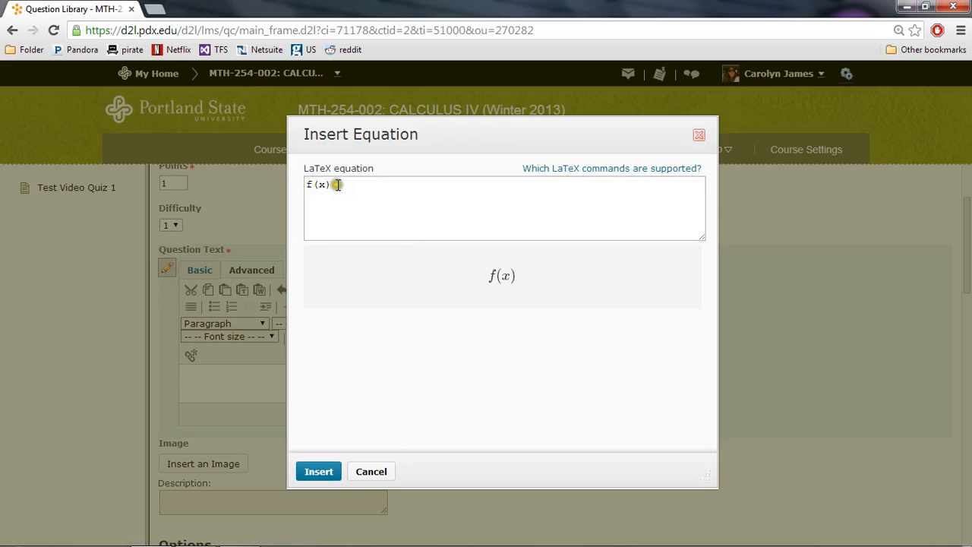
pyautogui.click(338, 184)
pyautogui.write('=\\fra')
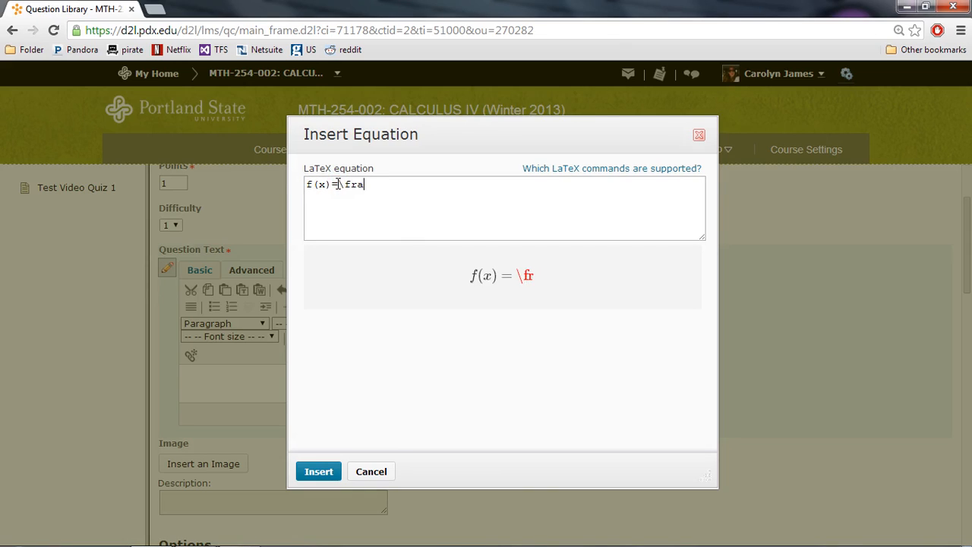
pyautogui.write('c{1')
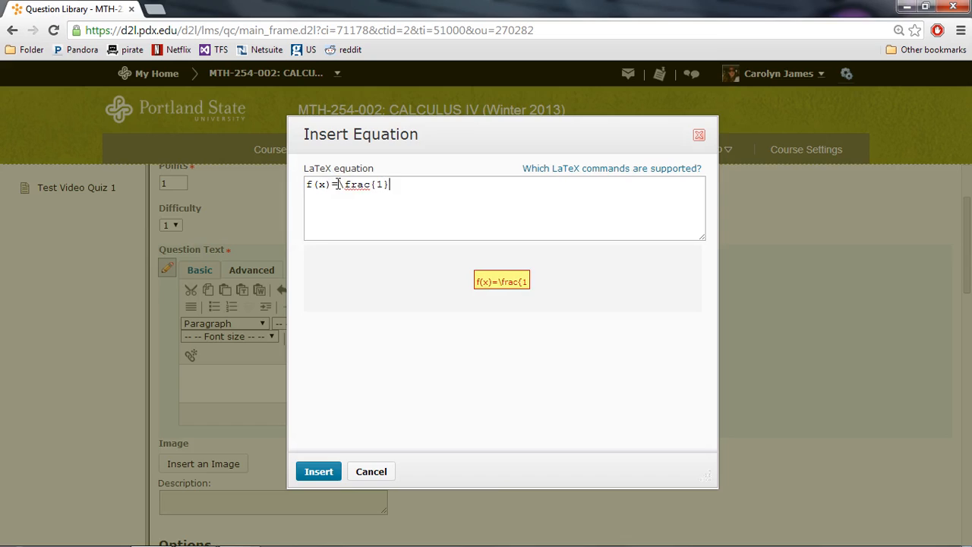
pyautogui.write('}{x}')
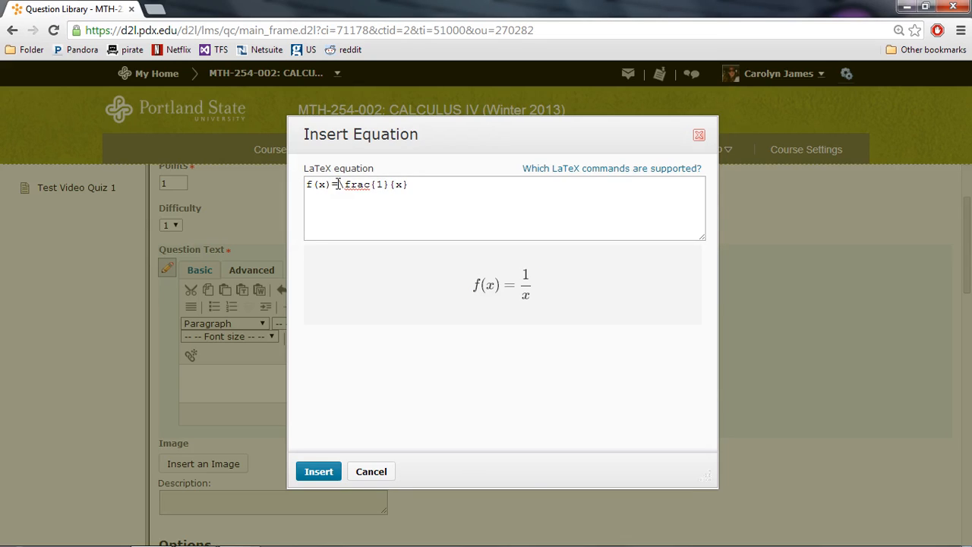
pyautogui.click(312, 472)
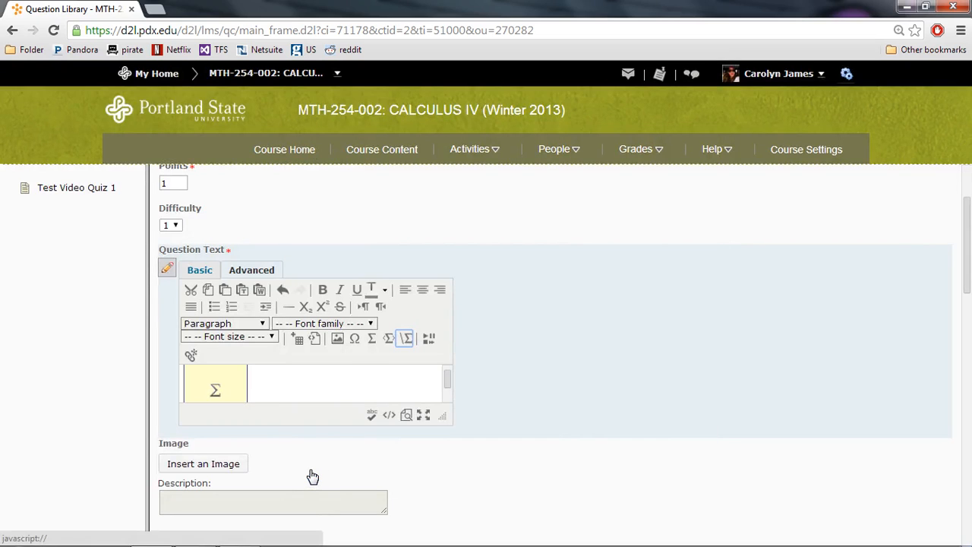
# Build f(x) = followed by a fraction with numerator 1 in the graphical equation editor and insert it after the LaTeX equation.
pyautogui.click(372, 339)
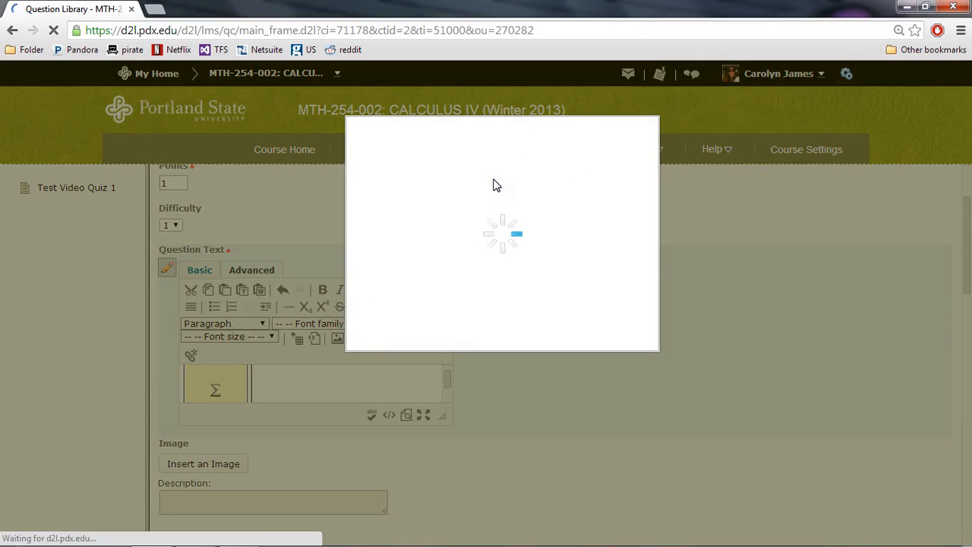
pyautogui.click(402, 264)
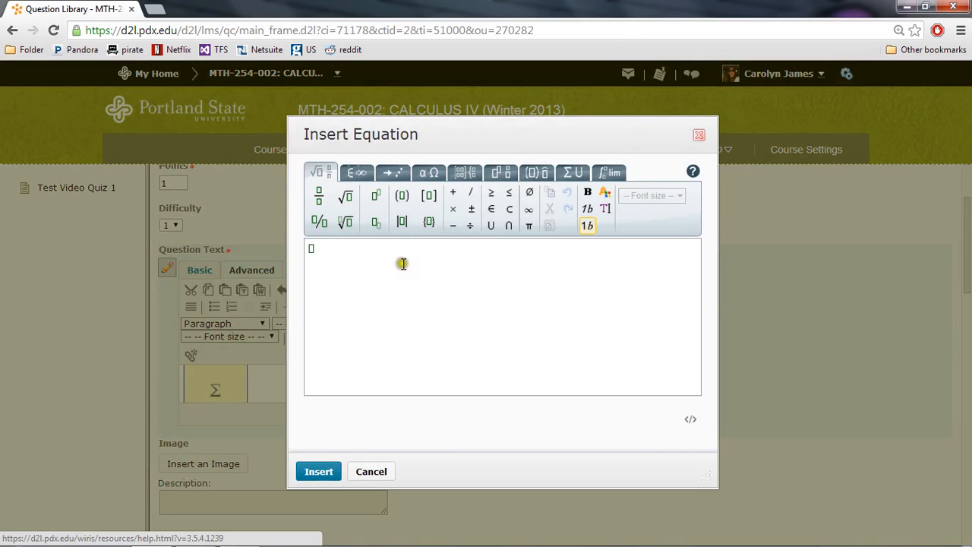
pyautogui.click(305, 250)
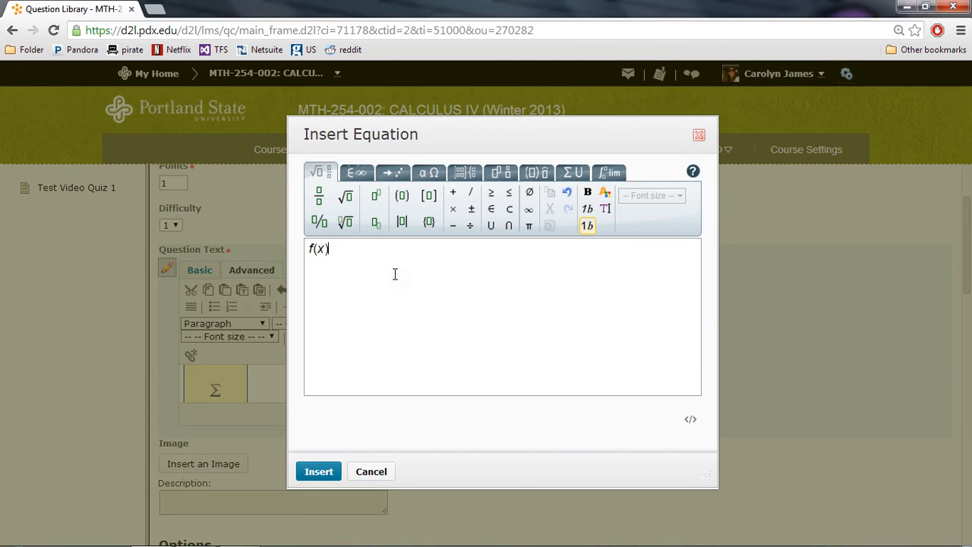
pyautogui.click(319, 195)
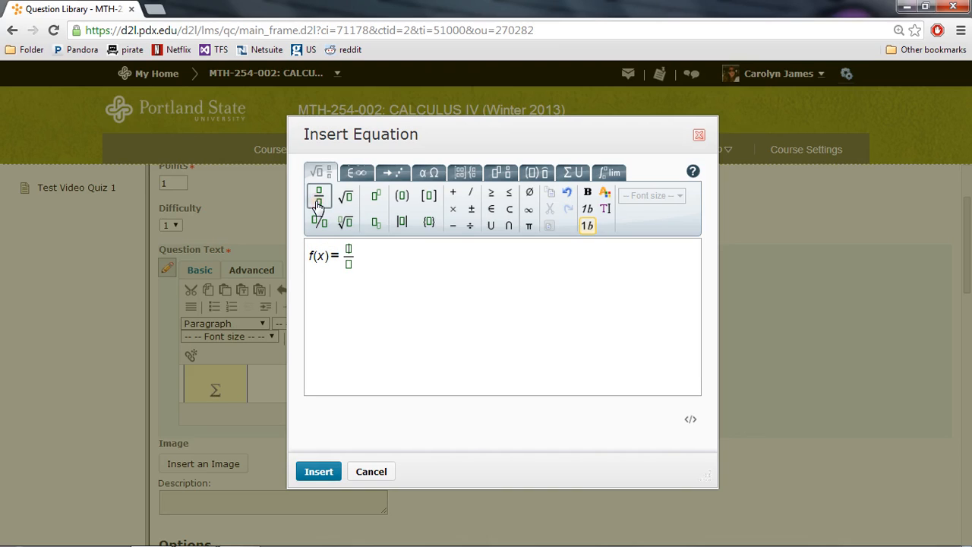
pyautogui.click(348, 249)
pyautogui.write('1')
pyautogui.click(349, 264)
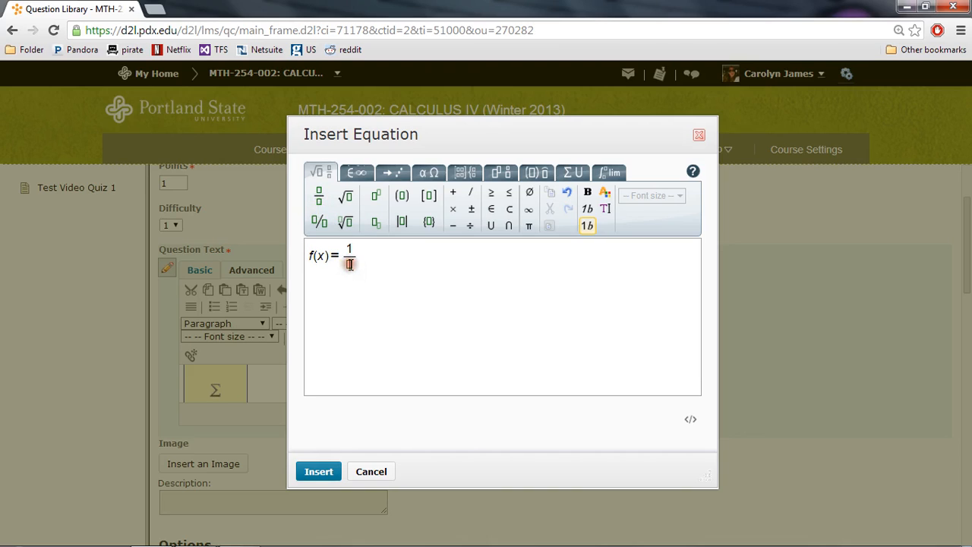
pyautogui.click(326, 472)
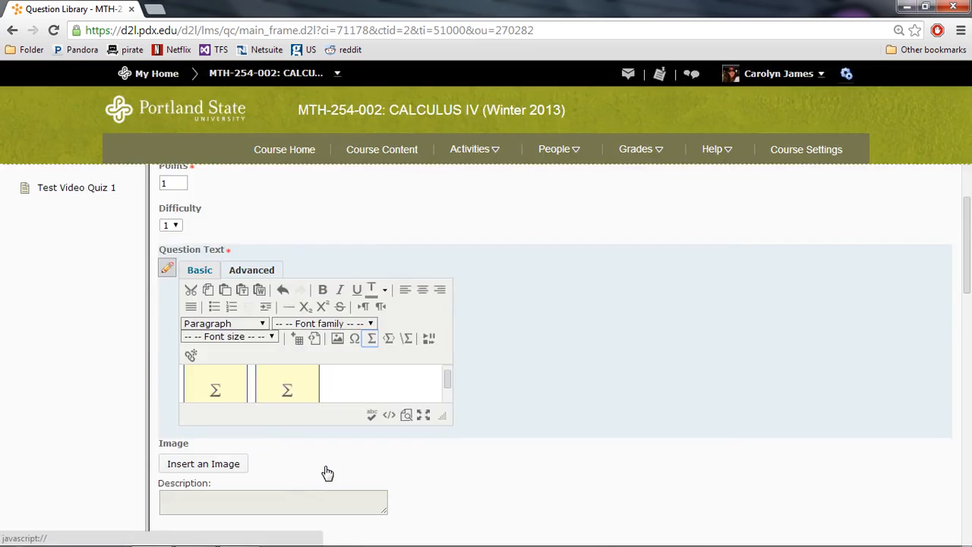
# Delete both inserted equations from the multiple choice question's text.
pyautogui.click(338, 388)
pyautogui.press('BackSpace')
pyautogui.press('BackSpace')
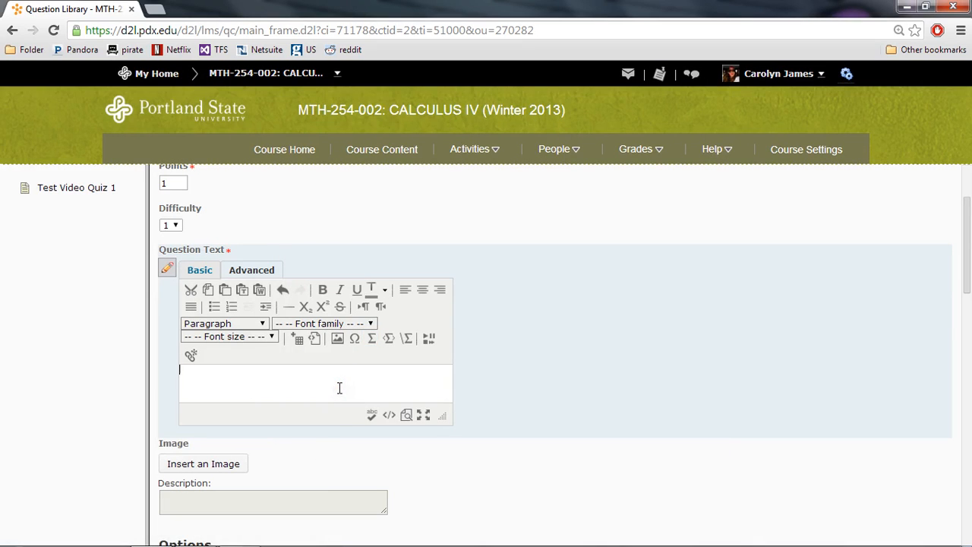
pyautogui.click(357, 356)
pyautogui.scroll(1, 503, 347)
pyautogui.click(211, 334)
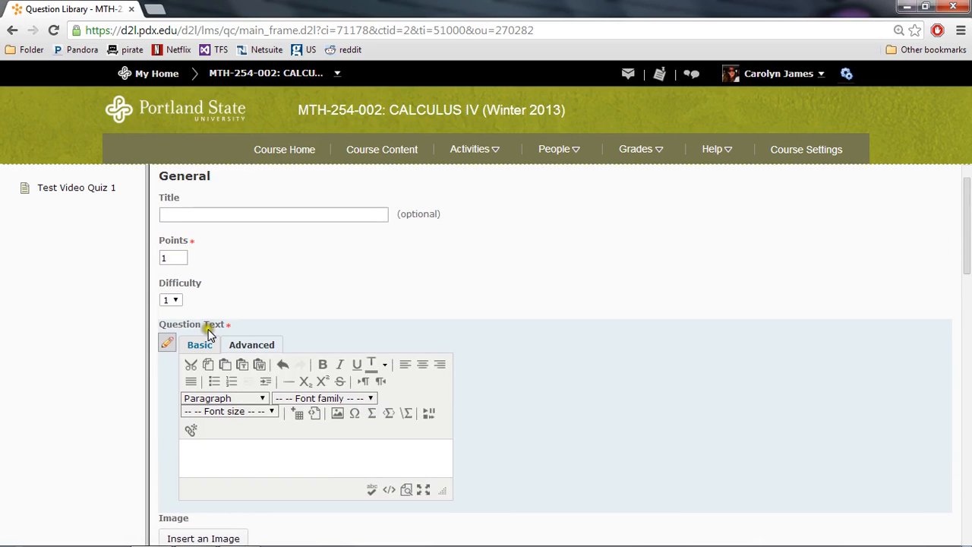
# Switch the question text back to the basic editor and enter "What is a possible degree of the function graphed above?".
pyautogui.click(197, 344)
pyautogui.scroll(-1, 546, 374)
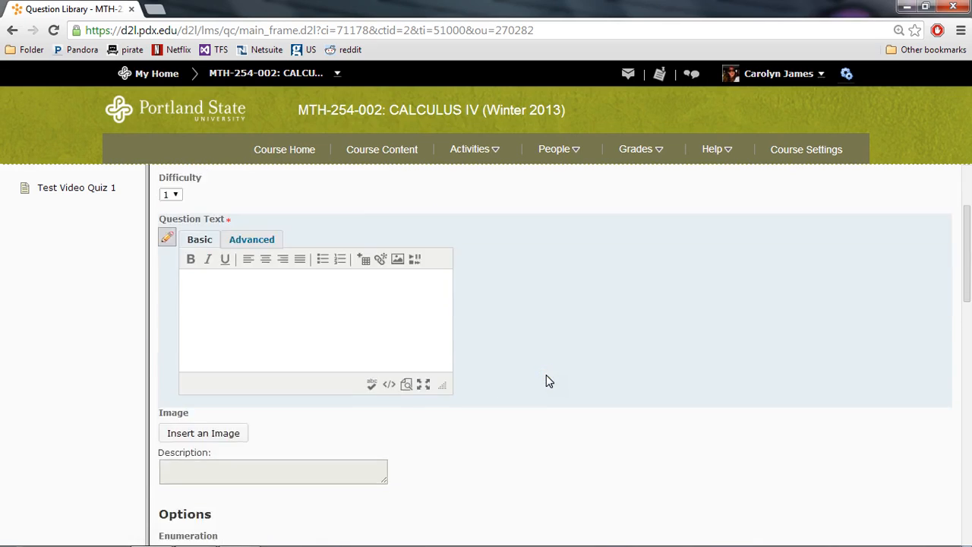
pyautogui.scroll(-2, 546, 380)
pyautogui.scroll(2, 549, 380)
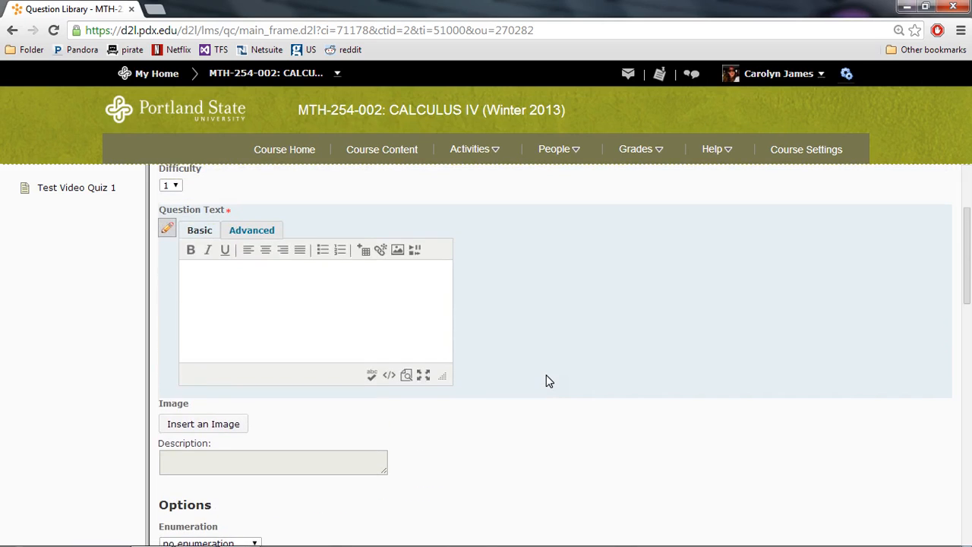
pyautogui.click(280, 232)
pyautogui.click(278, 270)
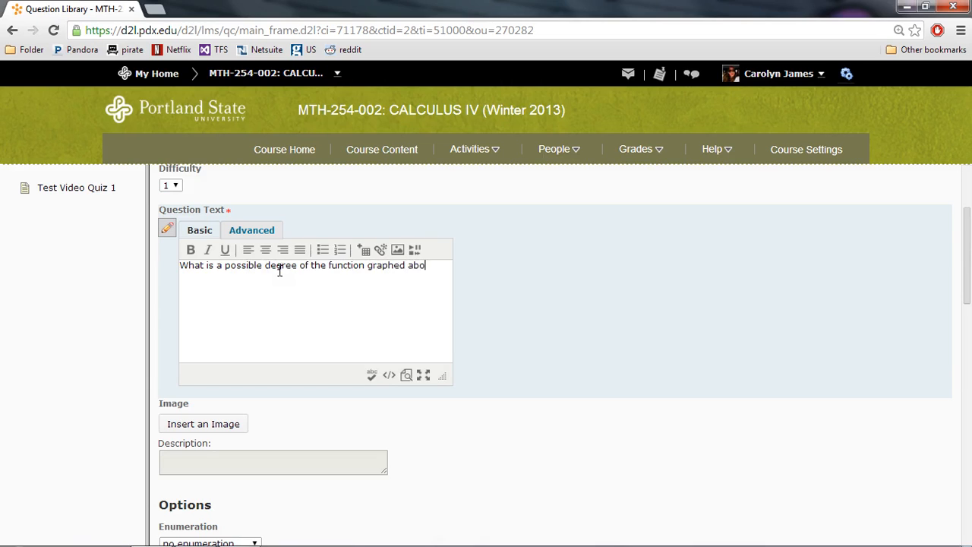
pyautogui.click(541, 370)
# Attach the Cubicpoly image from the desktop as the question's image and return to the question form.
pyautogui.scroll(-2, 541, 371)
pyautogui.click(204, 276)
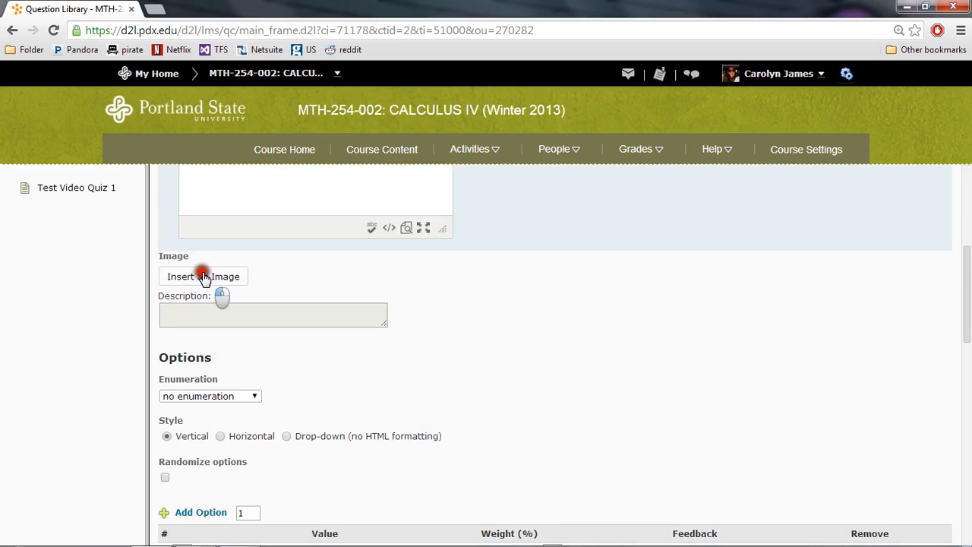
pyautogui.click(219, 165)
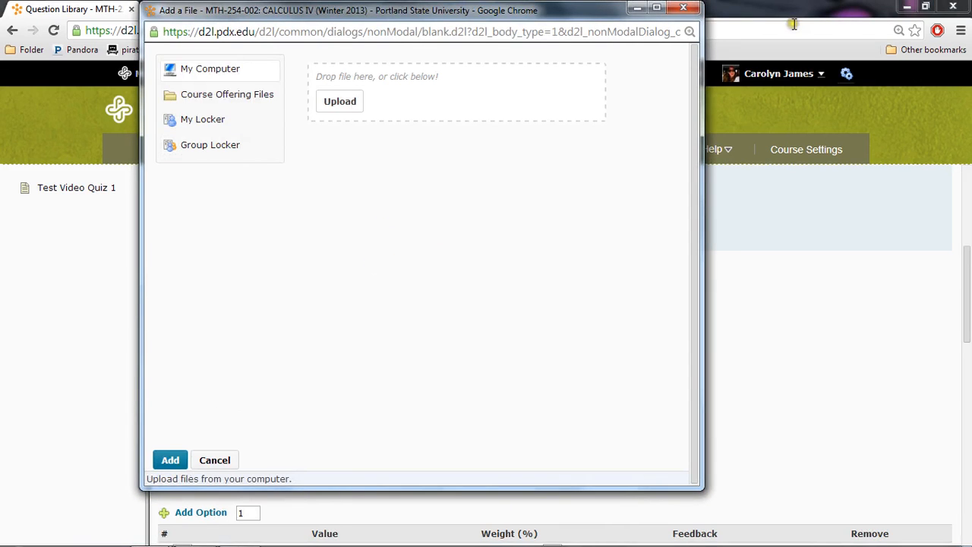
pyautogui.click(906, 7)
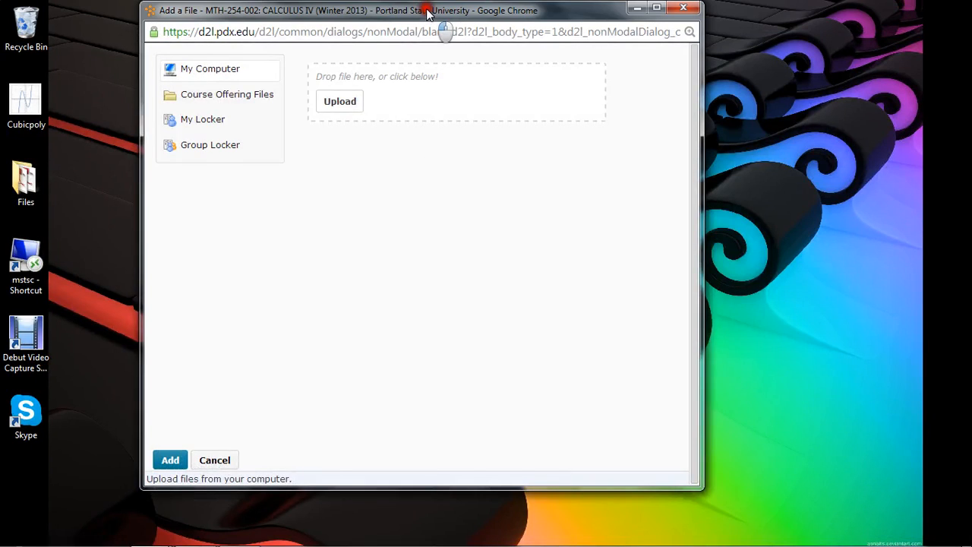
pyautogui.moveTo(427, 13); pyautogui.dragTo(489, 16)
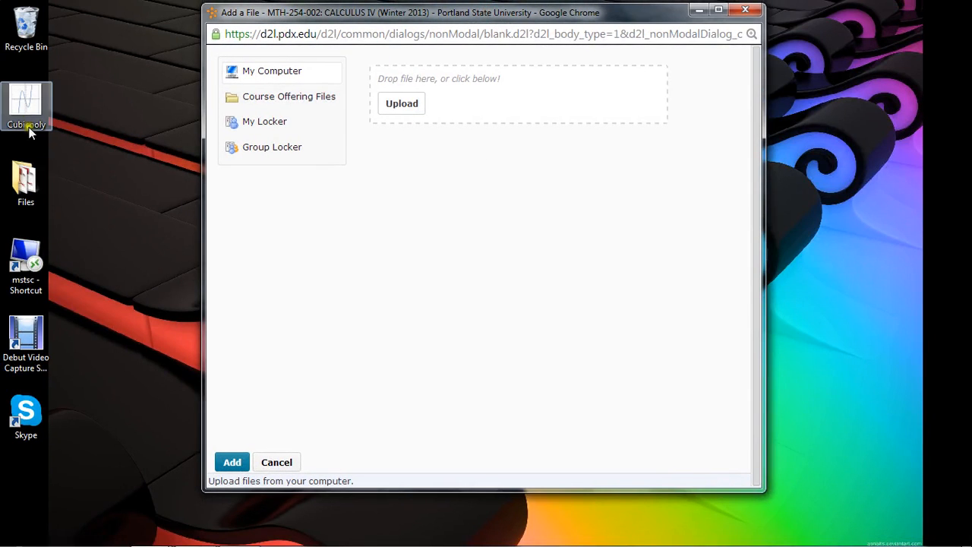
pyautogui.moveTo(29, 133); pyautogui.dragTo(456, 106)
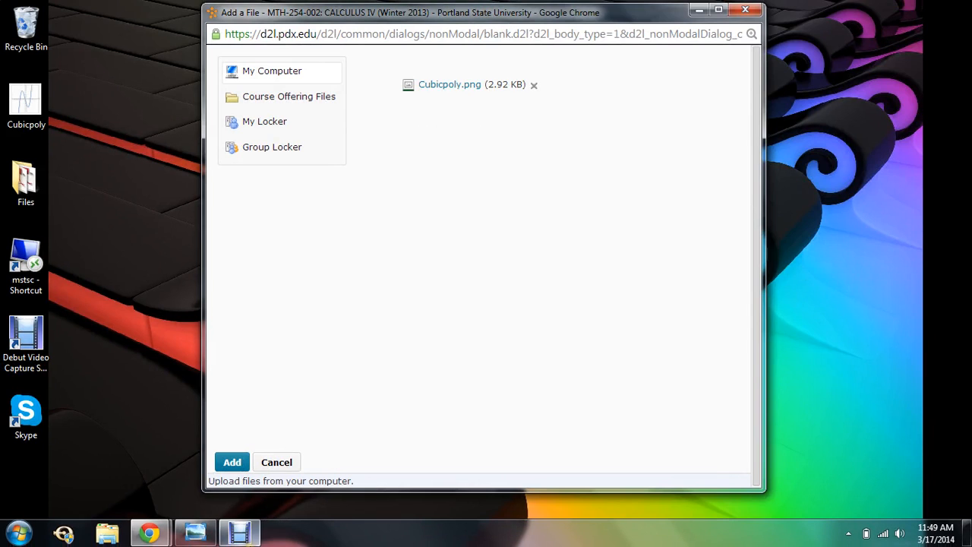
pyautogui.moveTo(239, 532)
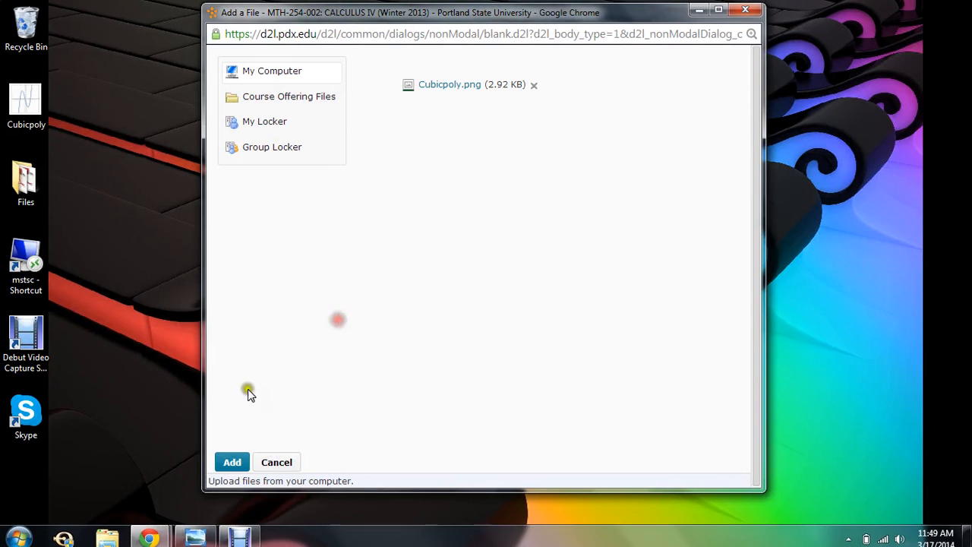
pyautogui.click(230, 463)
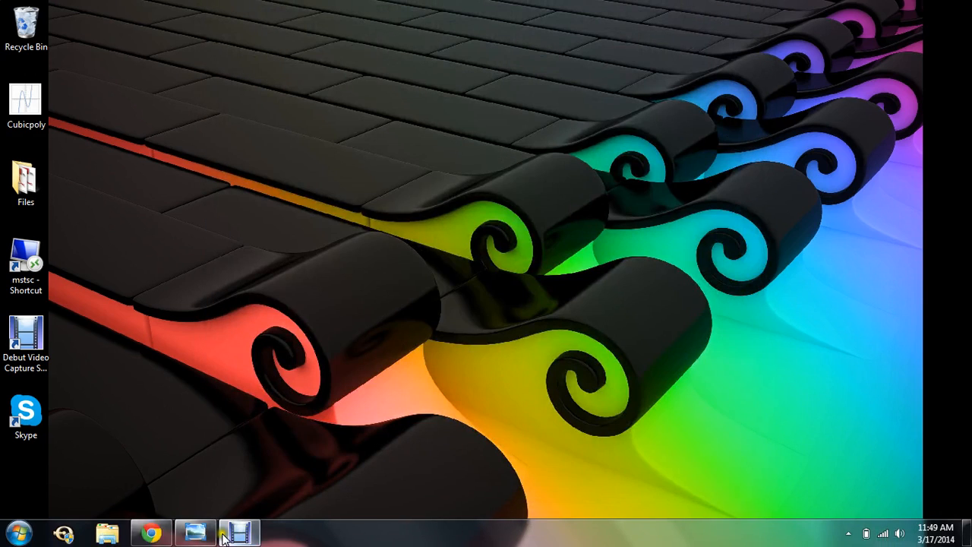
pyautogui.click(151, 534)
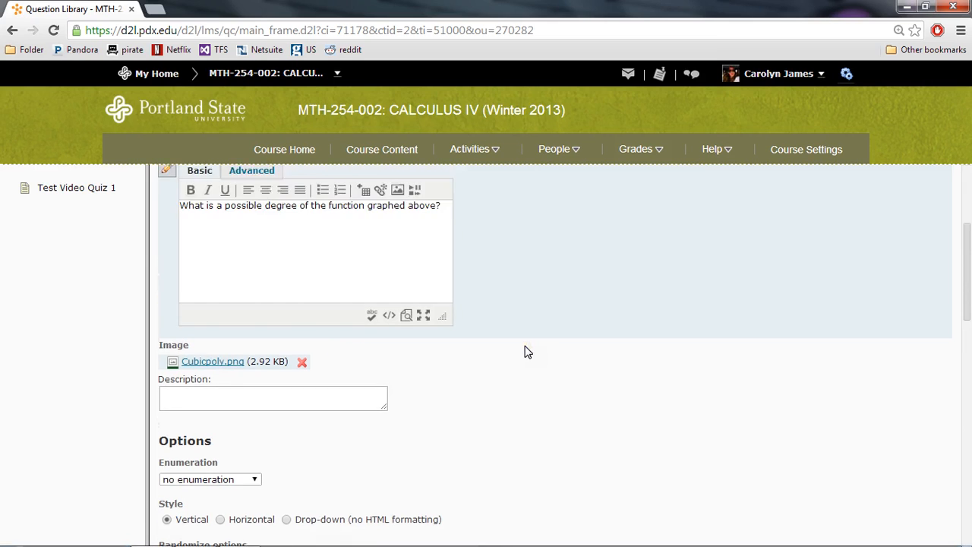
# Enter "Degree 0" as the value of the first answer option.
pyautogui.scroll(2, 525, 350)
pyautogui.scroll(-3, 526, 352)
pyautogui.scroll(-5, 524, 350)
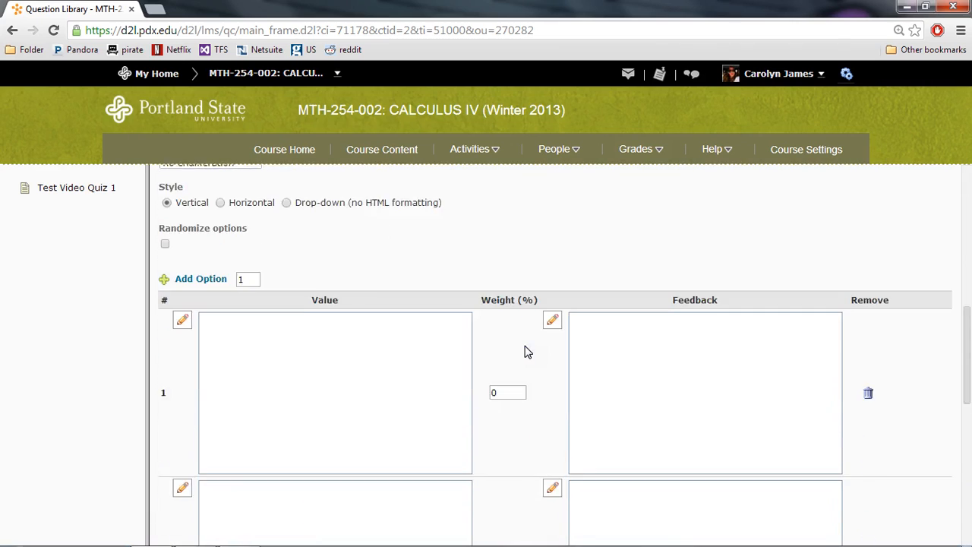
pyautogui.click(301, 269)
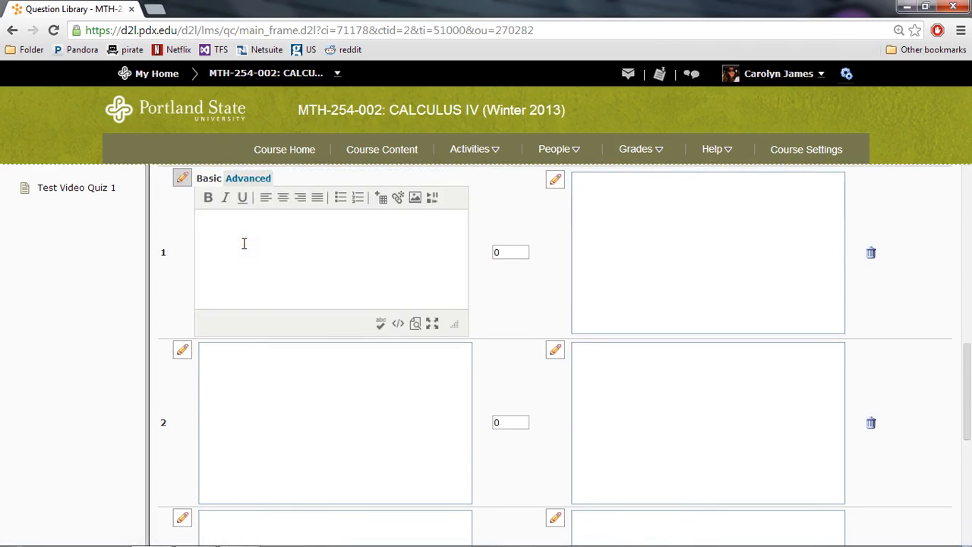
pyautogui.write('Degree 0')
# Copy the first option's text into the second answer option and change it to "Degree 1".
pyautogui.moveTo(240, 216); pyautogui.dragTo(180, 217)
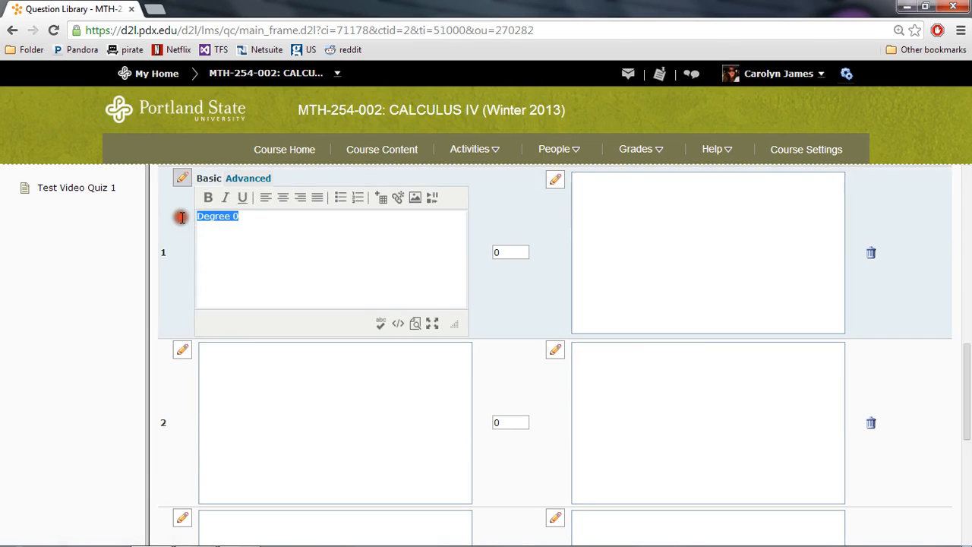
pyautogui.click(246, 360)
pyautogui.click(225, 411)
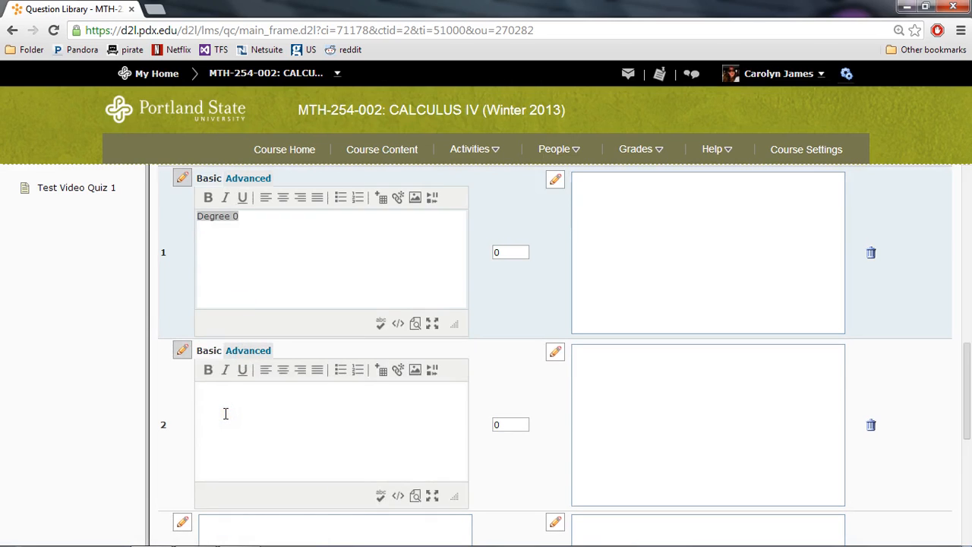
pyautogui.click(256, 217)
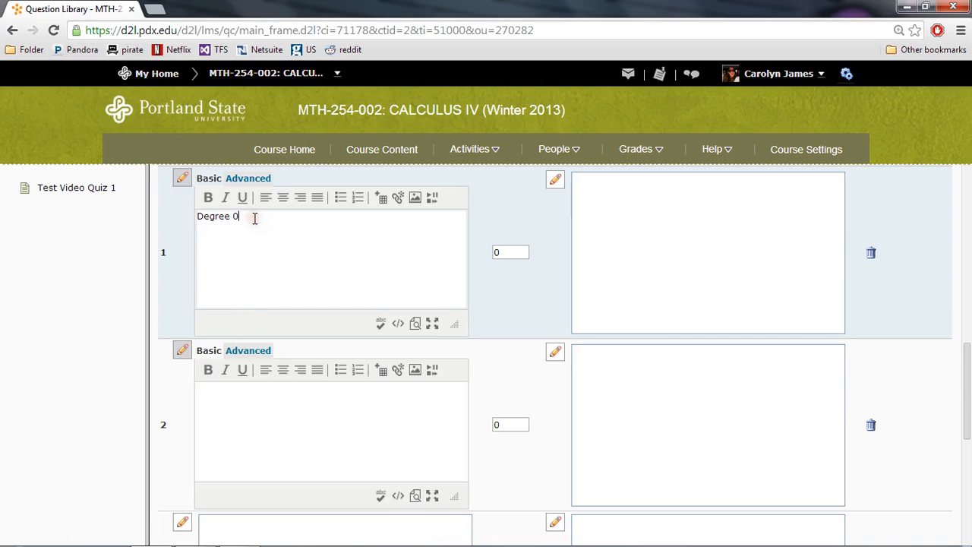
pyautogui.moveTo(256, 217); pyautogui.dragTo(178, 215)
pyautogui.hotkey('ctrl', 'c')
pyautogui.click(209, 395)
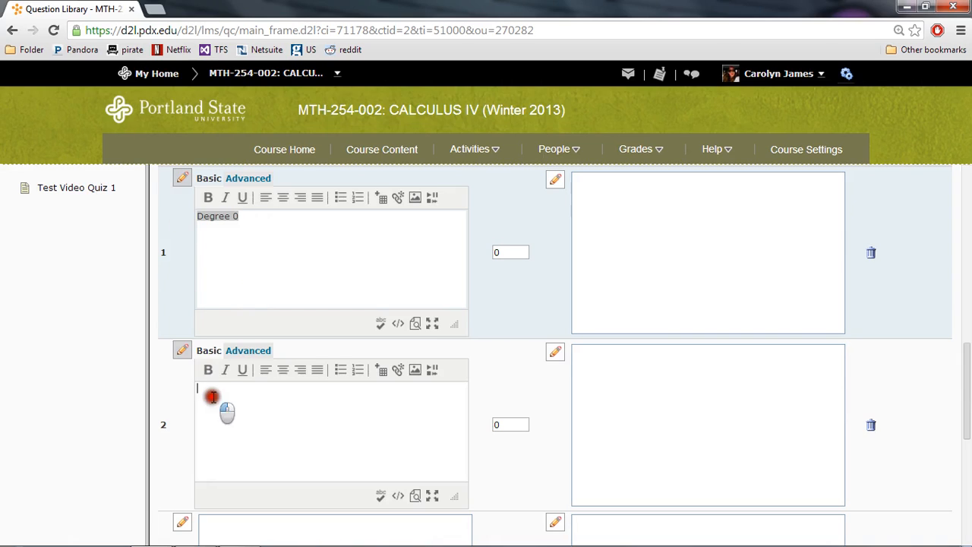
pyautogui.hotkey('ctrl', 'v')
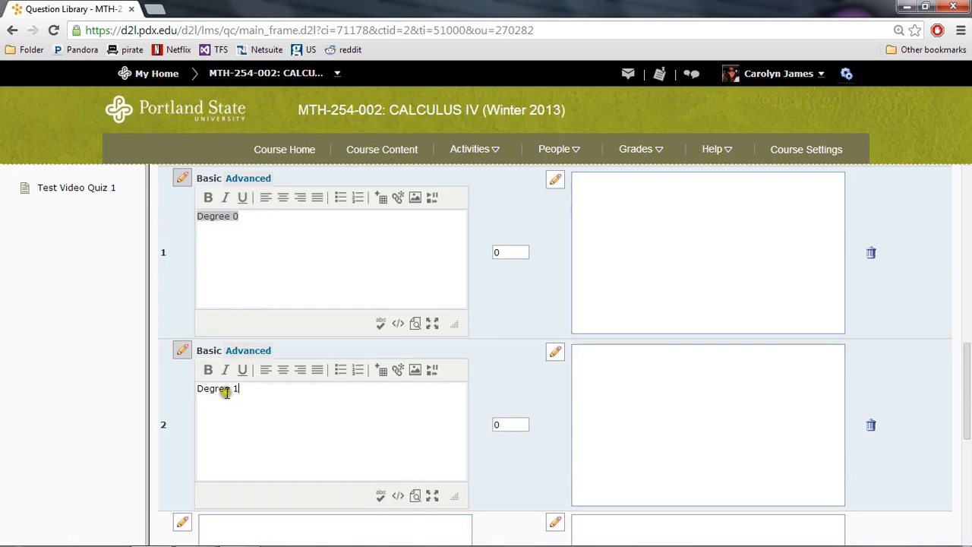
# Paste the copied text into the third answer option and change it to "Degree 2".
pyautogui.scroll(-2, 303, 403)
pyautogui.click(283, 431)
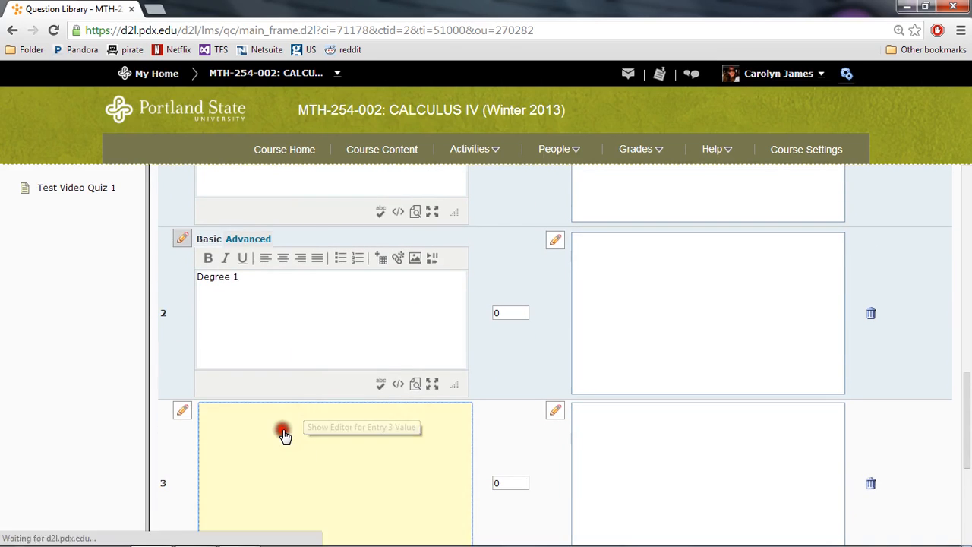
pyautogui.click(251, 455)
pyautogui.hotkey('ctrl', 'v')
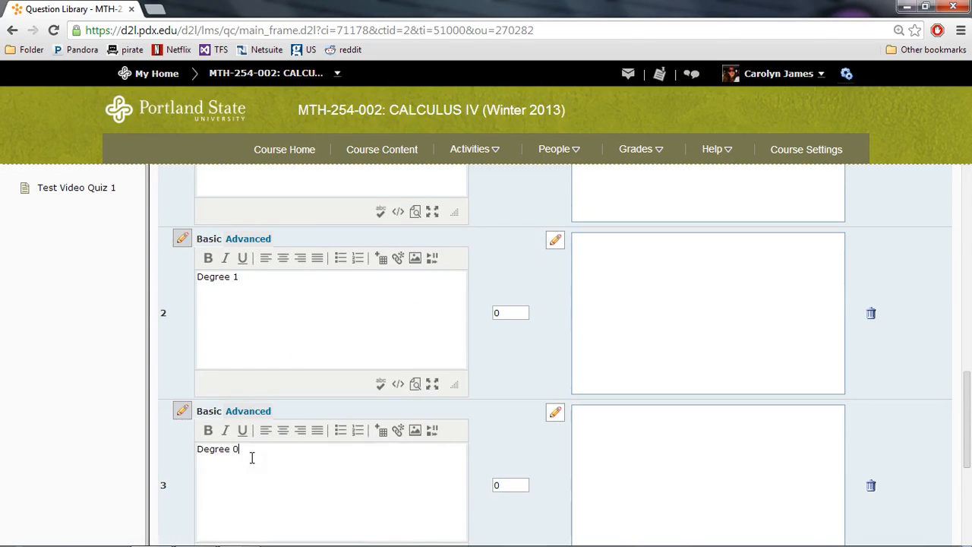
# Fill the fourth answer option with "Degree 3" and set its weight to 100%.
pyautogui.scroll(-3, 326, 465)
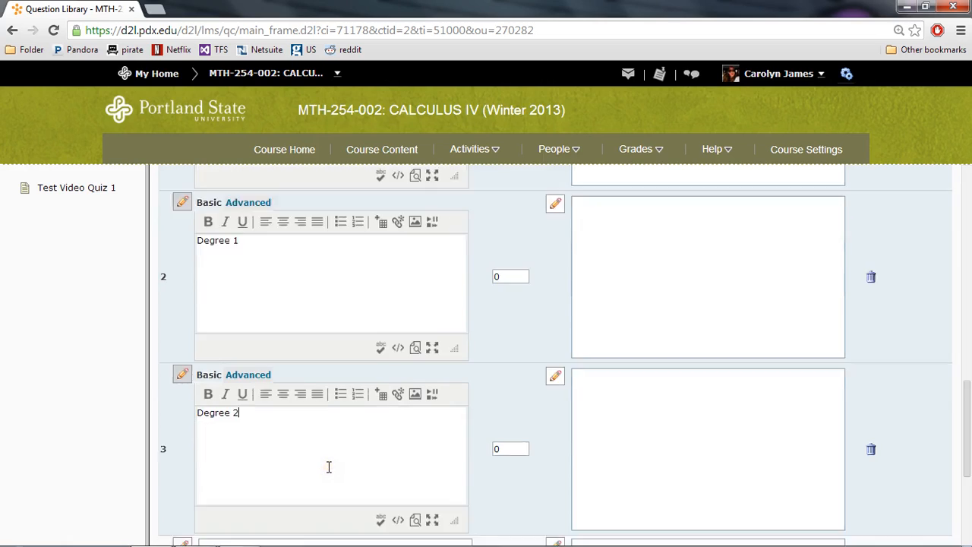
pyautogui.click(283, 414)
pyautogui.click(267, 418)
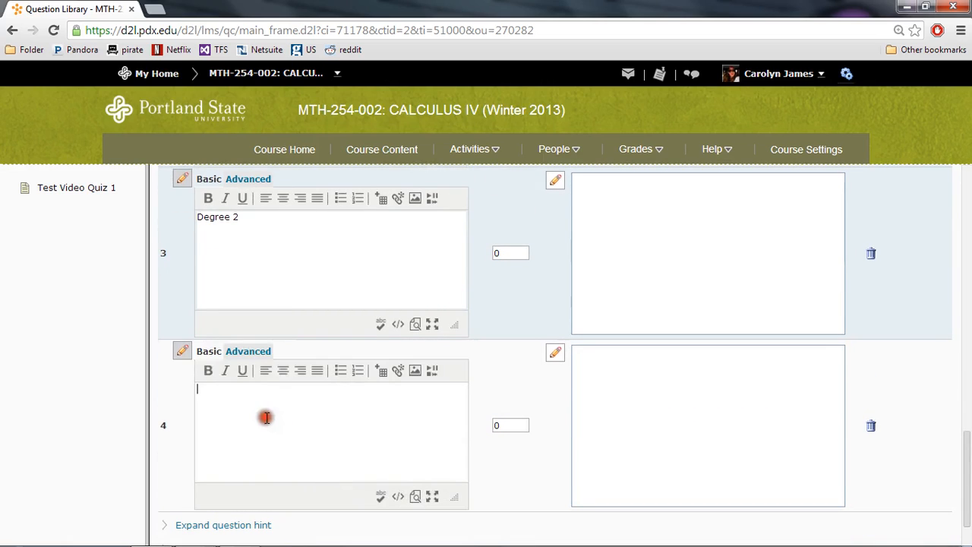
pyautogui.hotkey('ctrl', 'v')
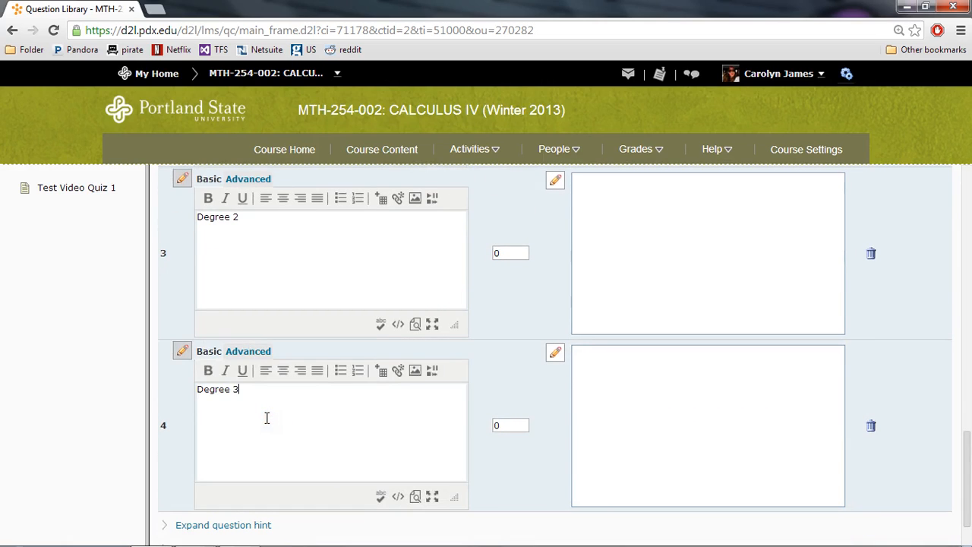
pyautogui.doubleClick(507, 425)
pyautogui.write('100')
pyautogui.click(597, 412)
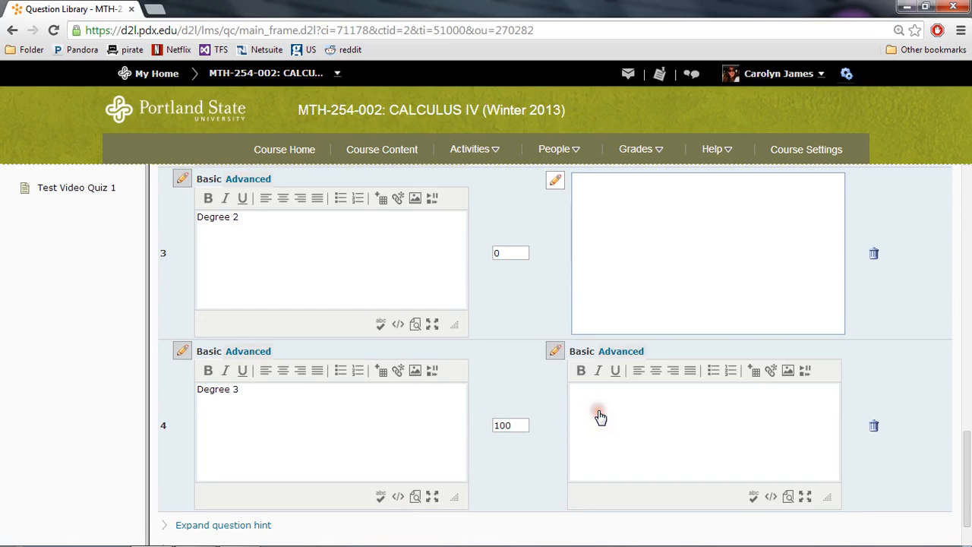
# Preview how the multiple choice question appears when taken and graded, and return to editing it.
pyautogui.scroll(-2, 505, 427)
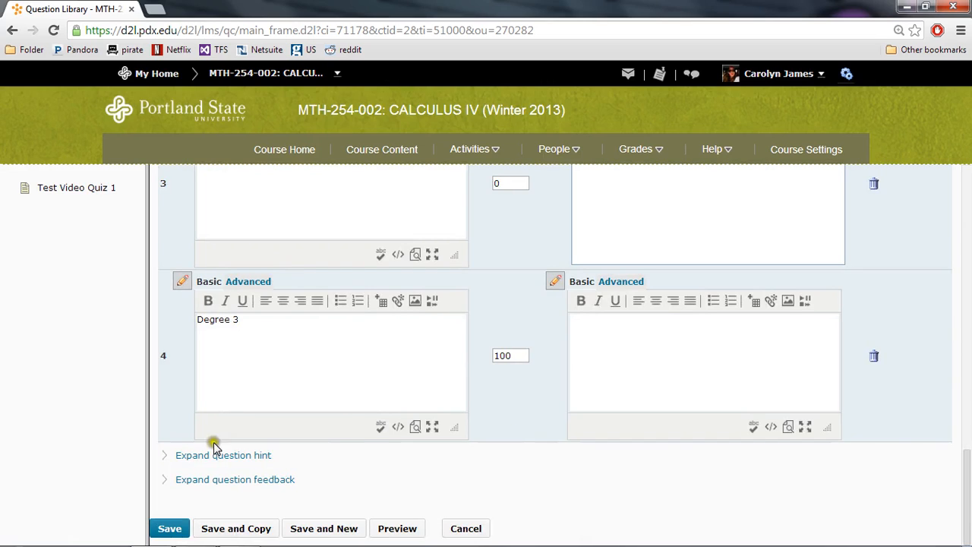
pyautogui.click(394, 530)
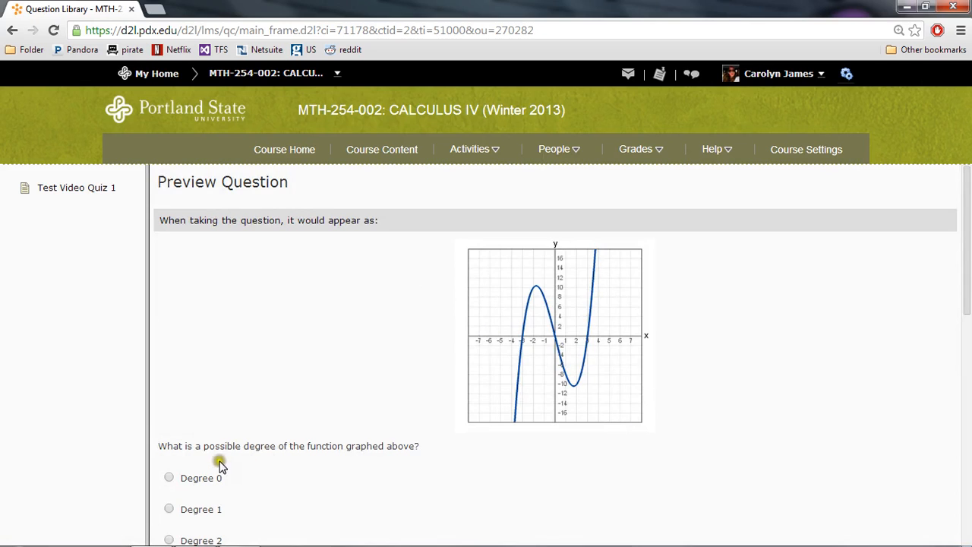
pyautogui.scroll(-2, 400, 469)
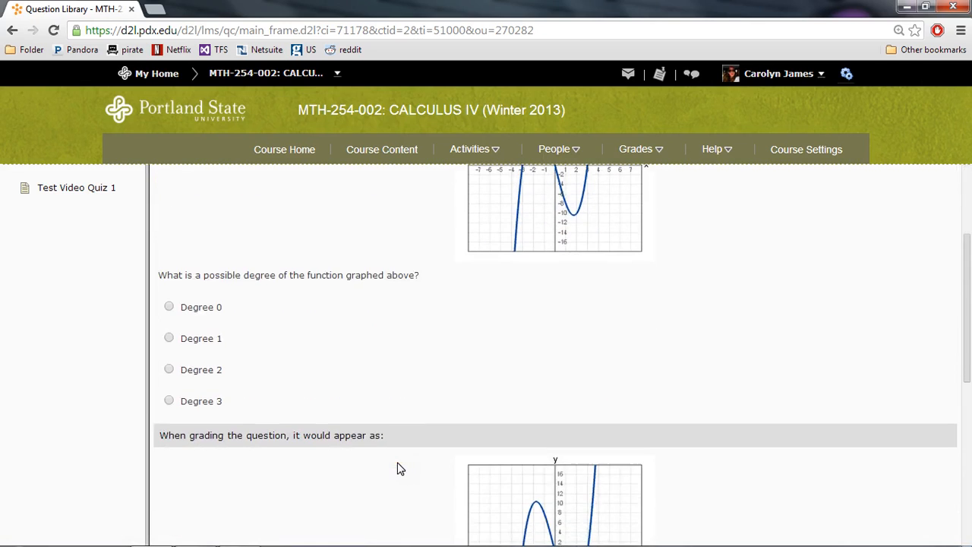
pyautogui.scroll(-1, 376, 373)
pyautogui.scroll(-5, 378, 376)
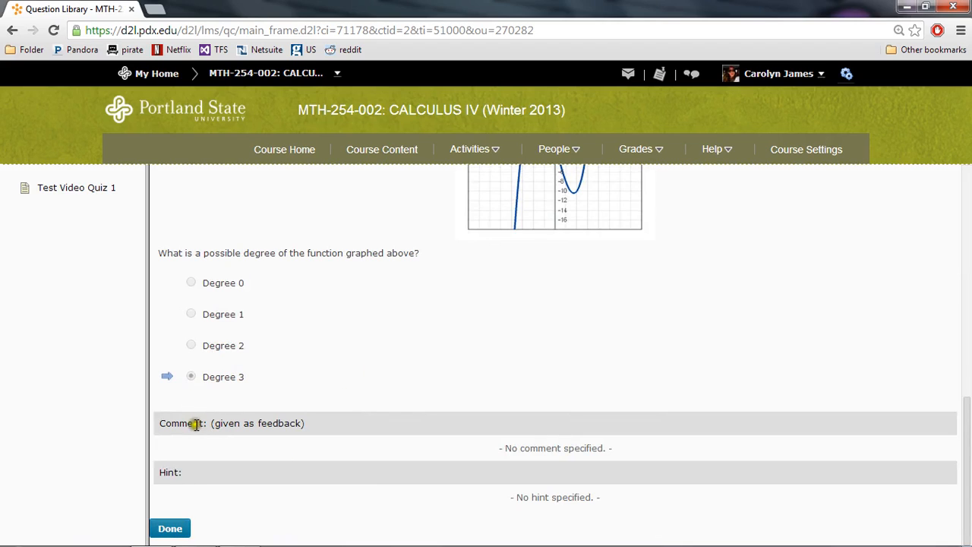
pyautogui.click(171, 529)
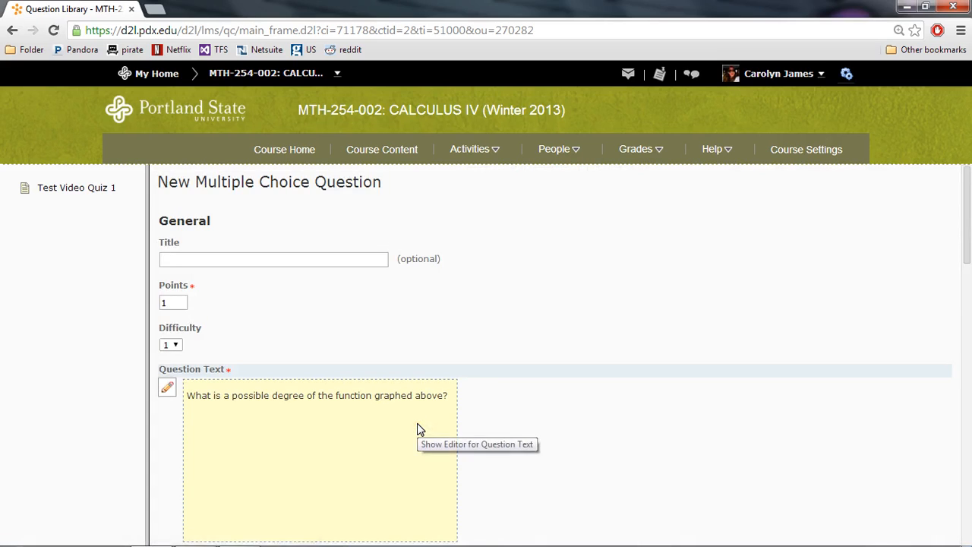
# Save the multiple choice question to the quiz.
pyautogui.scroll(-8, 414, 432)
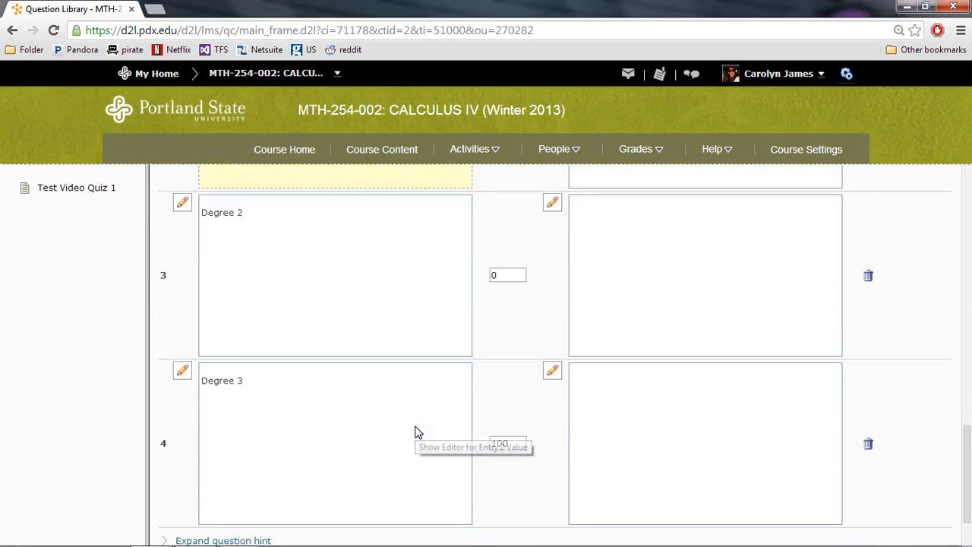
pyautogui.scroll(-2, 416, 430)
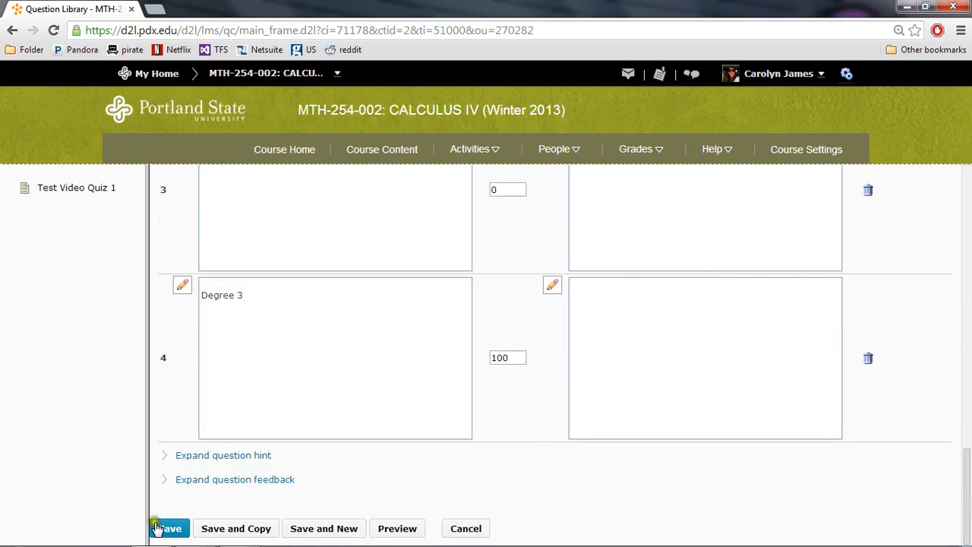
pyautogui.click(167, 529)
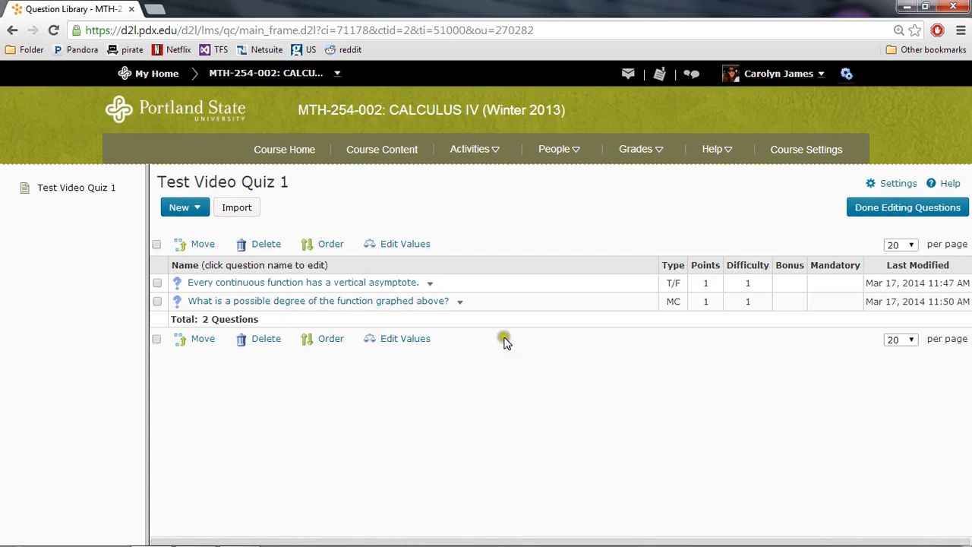
pyautogui.click(487, 151)
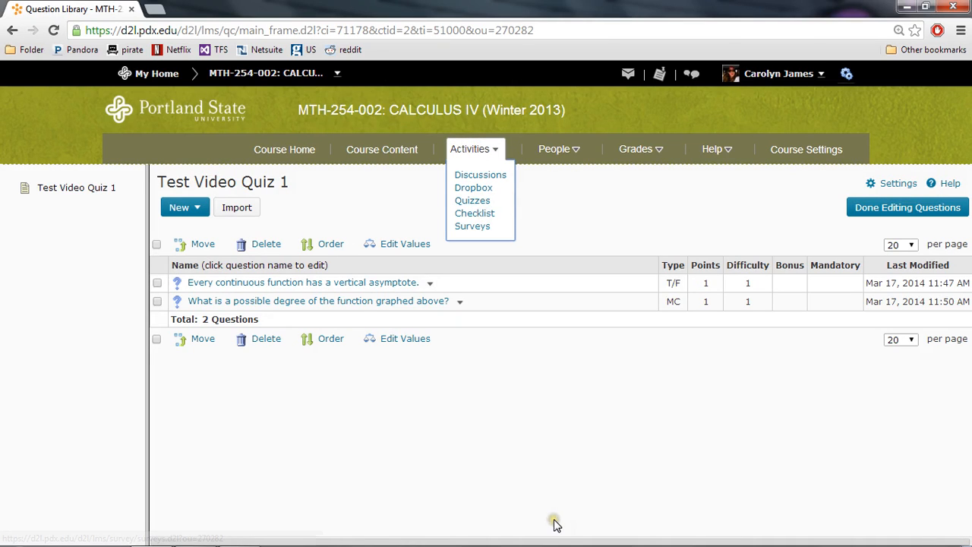
pyautogui.click(547, 450)
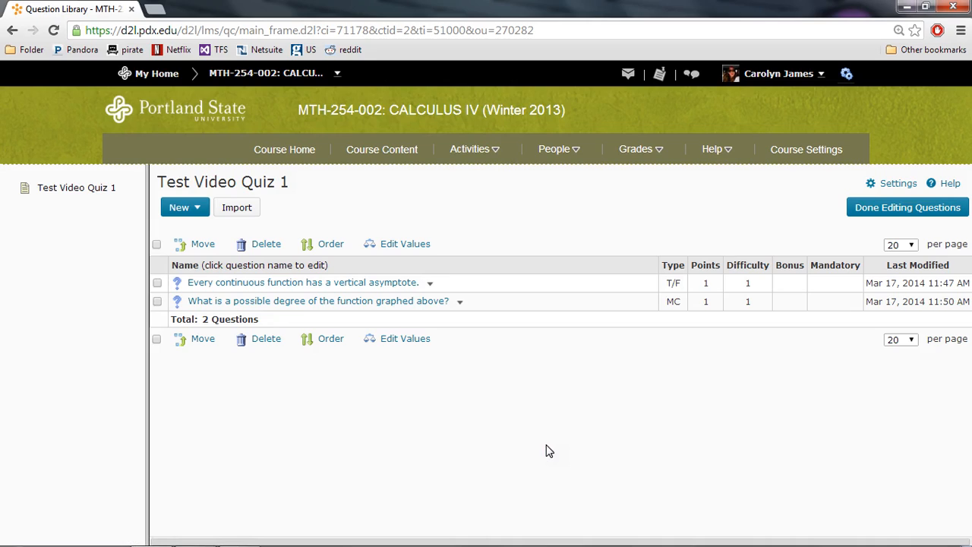